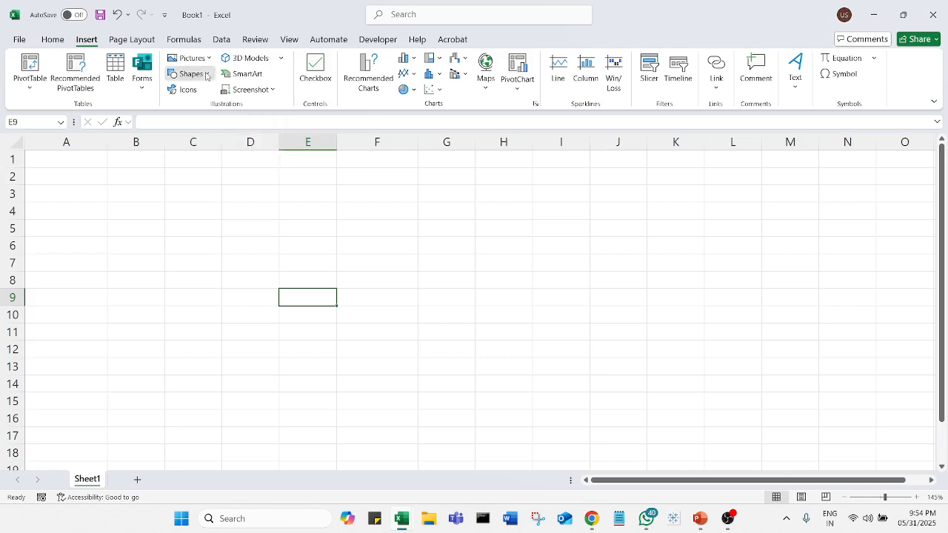
Draw an arrow about 1.58" long down column A and another about 2.56" long across row 1
click(204, 104)
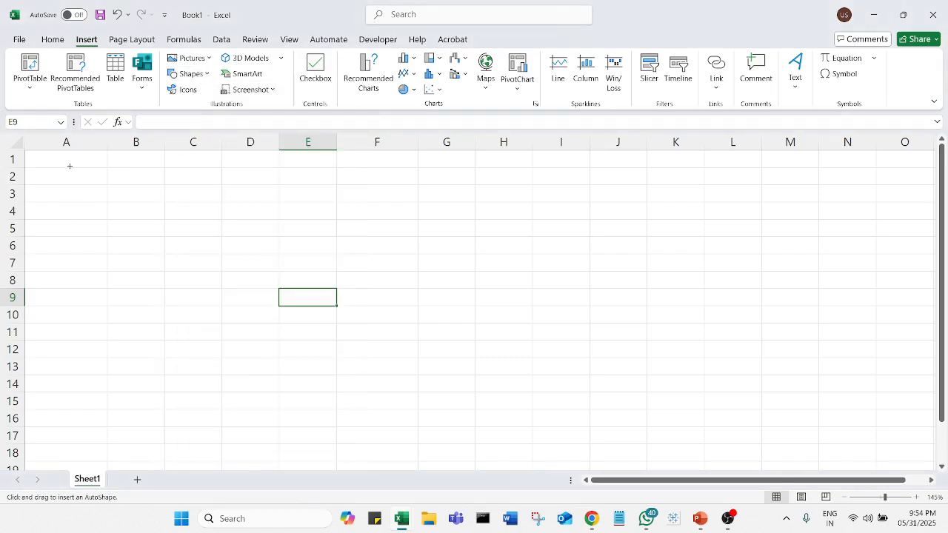
drag(70, 169, 67, 300)
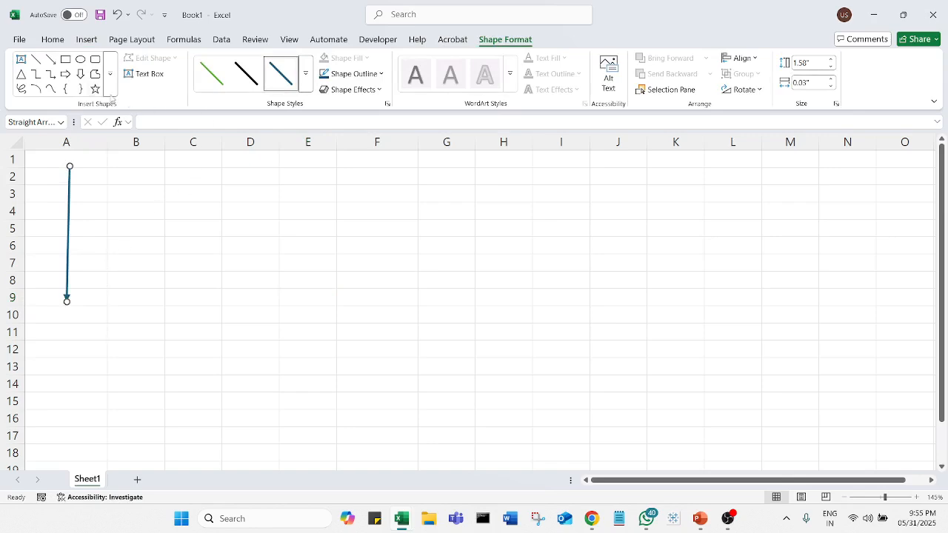
click(51, 58)
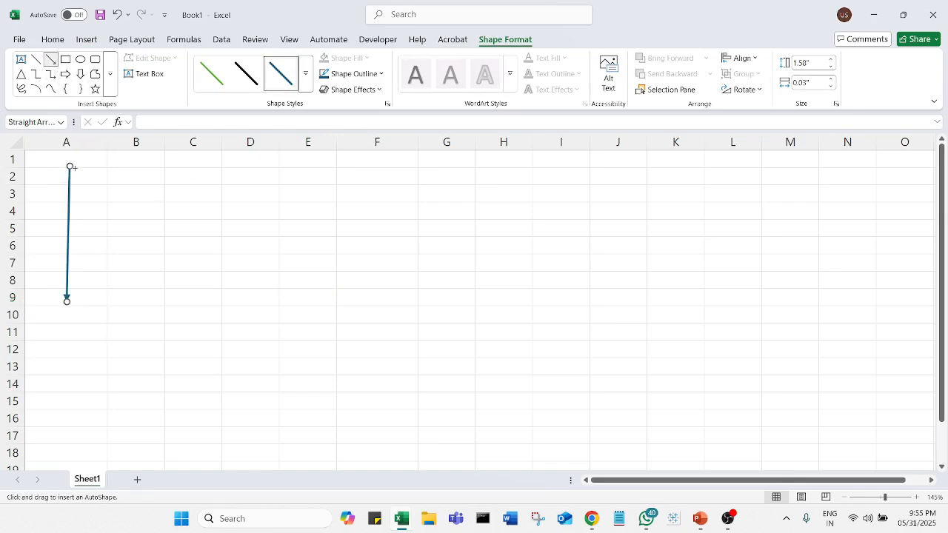
drag(79, 165, 301, 166)
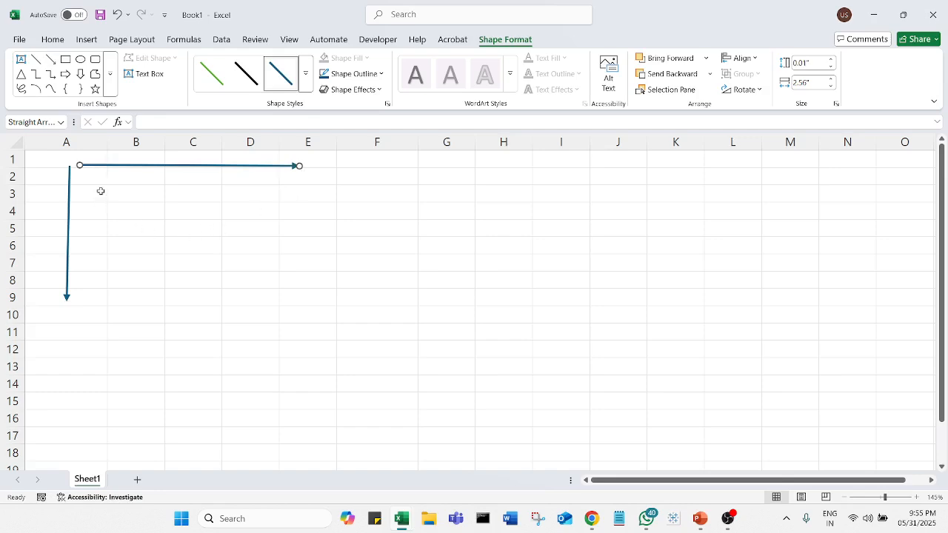
Enter the header Store Location in cell A1
click(95, 155)
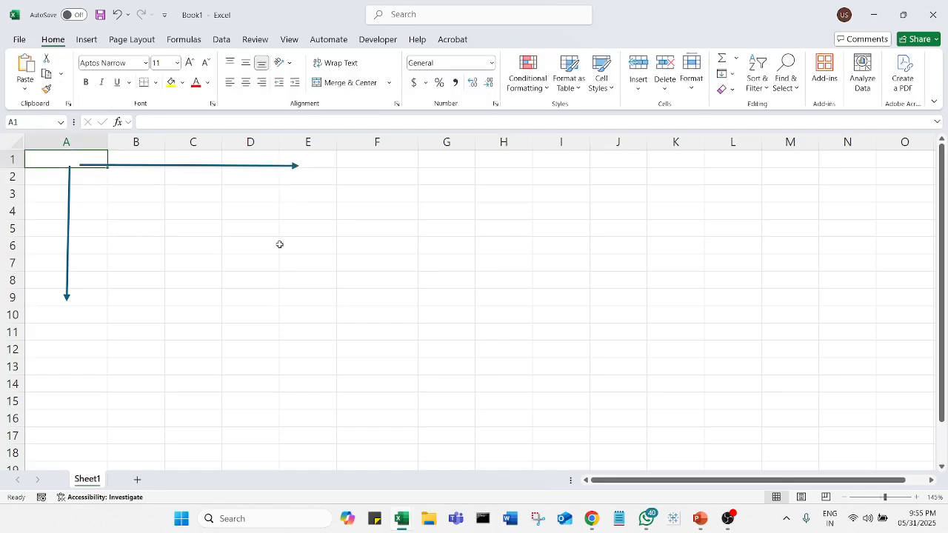
text(Store)
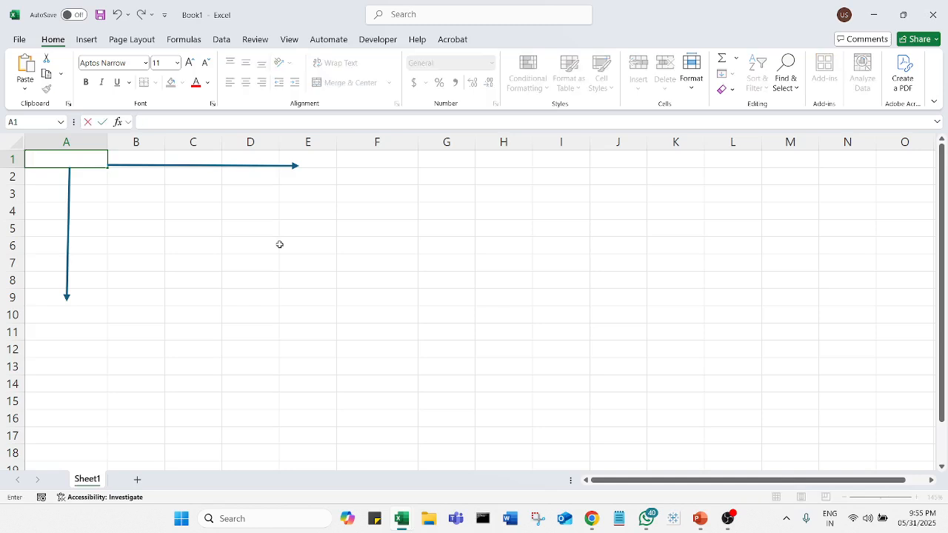
text( Location)
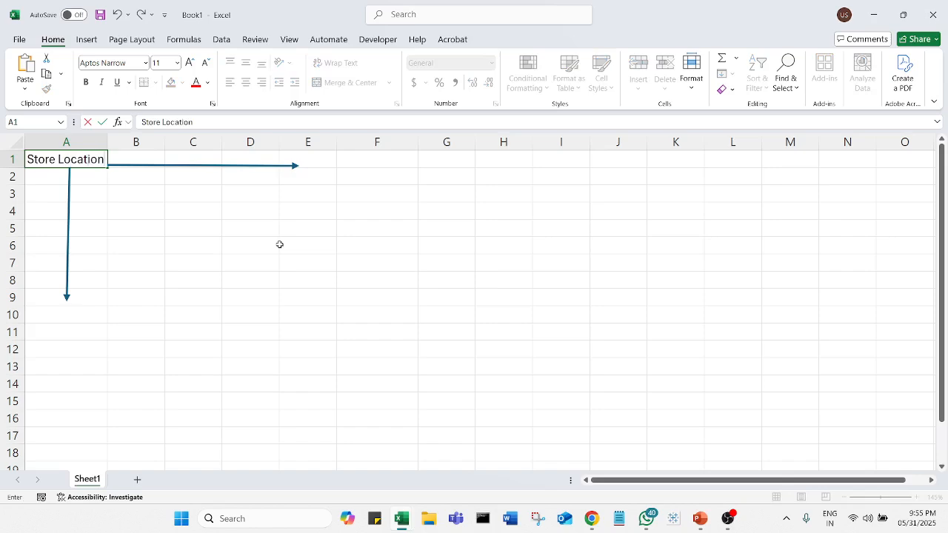
key(Tab)
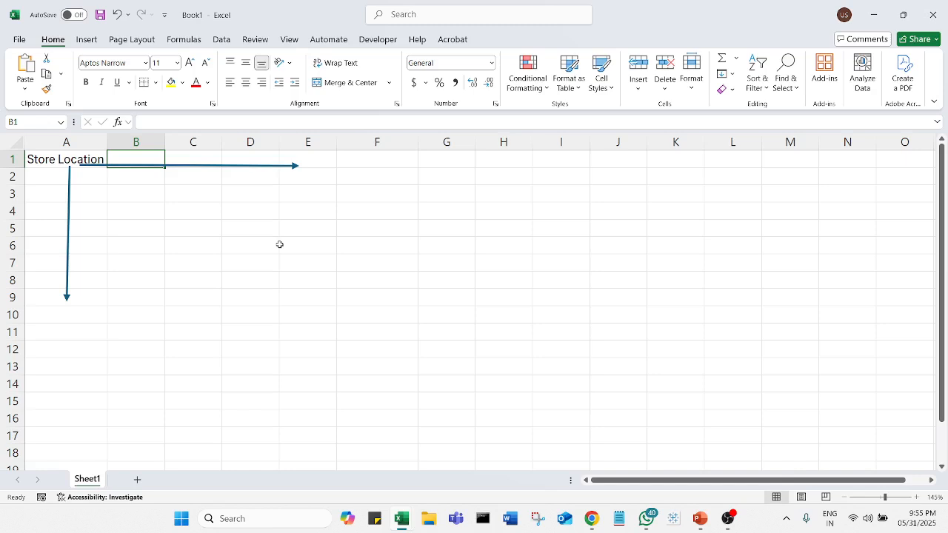
Enter the city headers Delhi, Mumbai and Hyderabad in cells B1 to D1
text(Deh)
key(BackSpace)
text(lhi)
key(Tab)
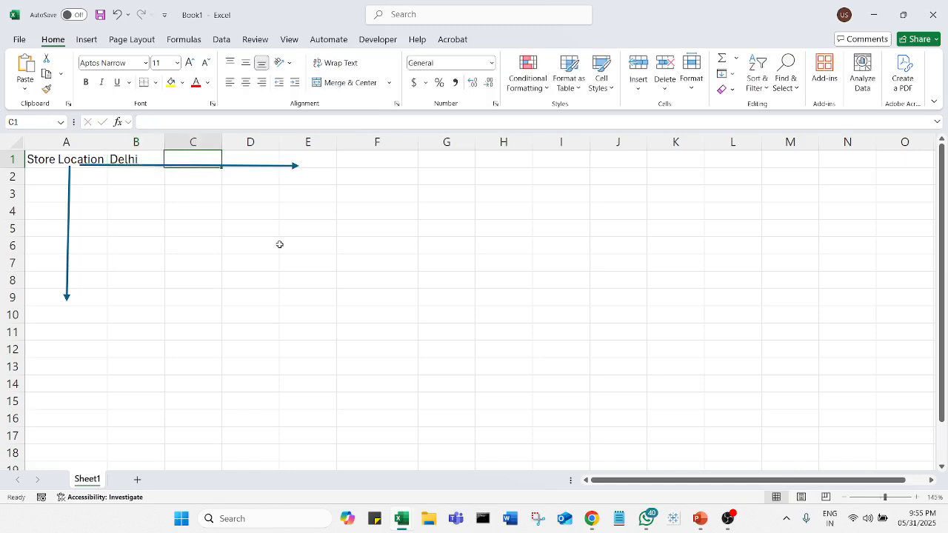
text(Mumbai)
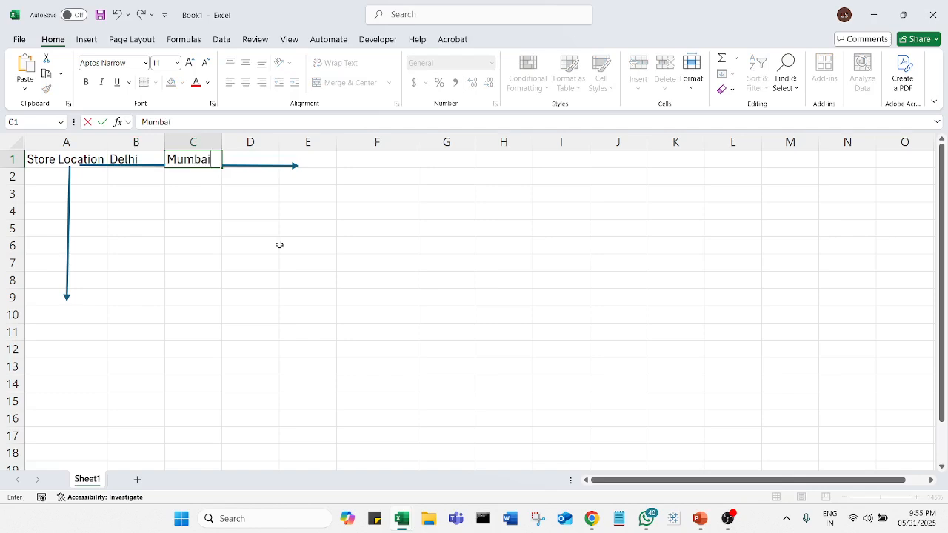
key(Tab)
text(Hydrrabad)
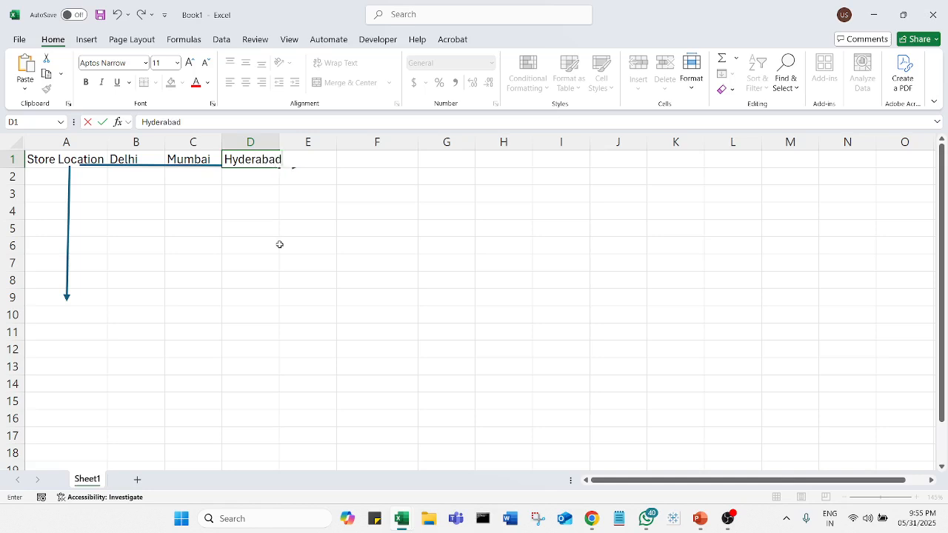
key(Tab)
Enter the city headers Bangalore in E1 and Chennai in F1
text(Banglo)
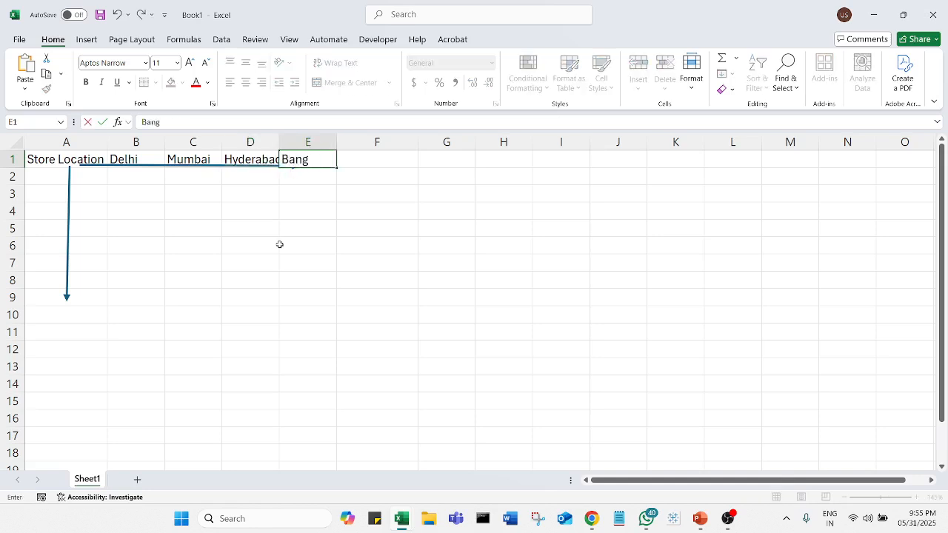
key(BackSpace)
key(BackSpace)
text(alore)
key(Tab)
text(Chena)
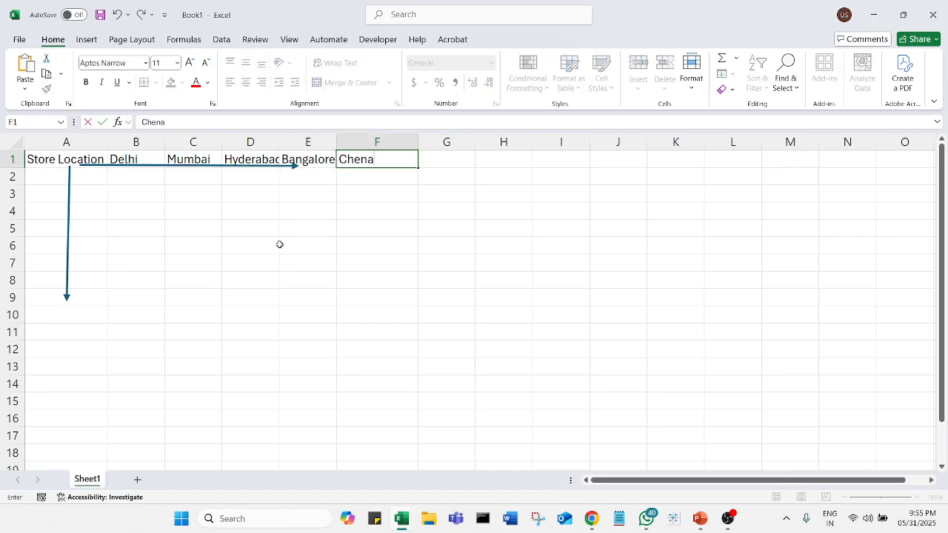
key(BackSpace)
text(nai)
click(212, 214)
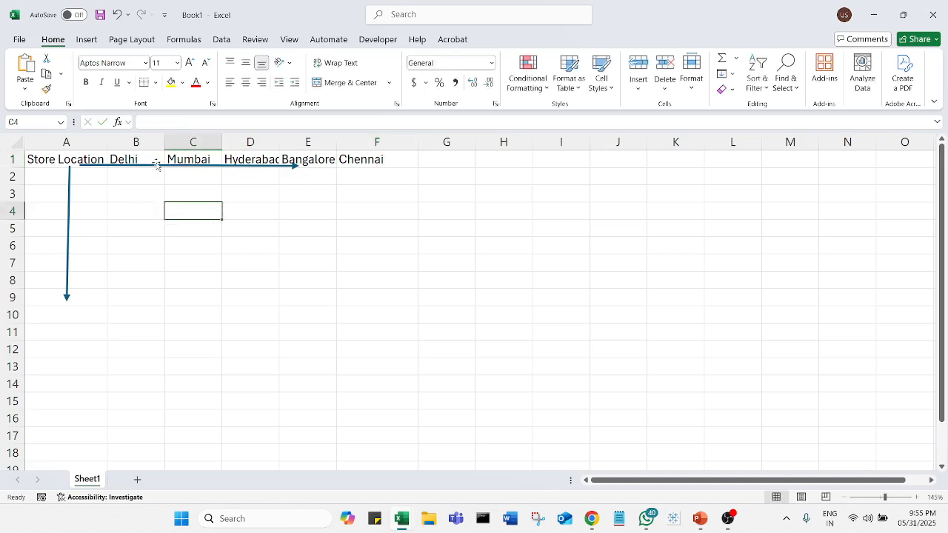
Delete the horizontal arrow along row 1 and the vertical arrow in column A
click(156, 165)
key(Delete)
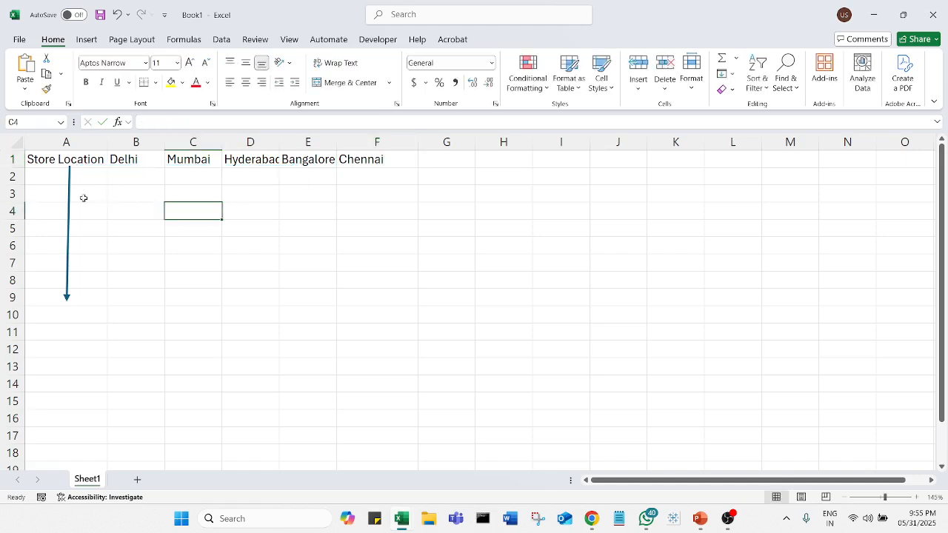
click(67, 201)
key(Delete)
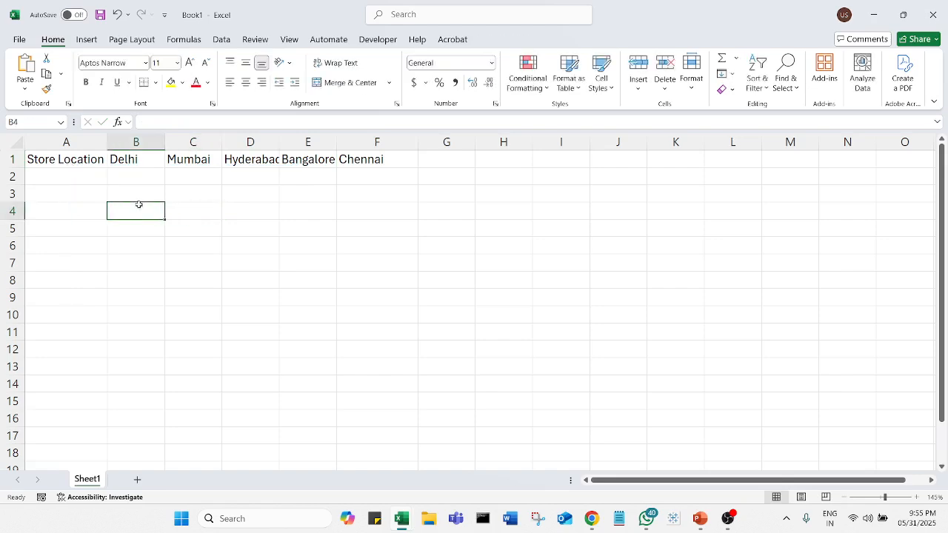
AutoFit the width of all the sheet's columns to their contents
click(45, 160)
click(18, 142)
double_click(108, 141)
click(155, 230)
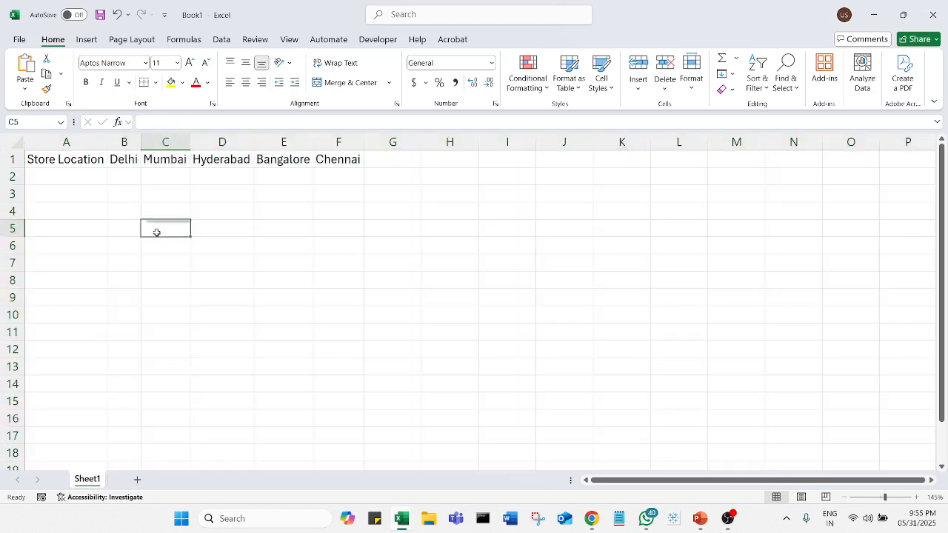
Enter the row labels Parking, Hotel and Cabs in cells A2 to A4
click(80, 178)
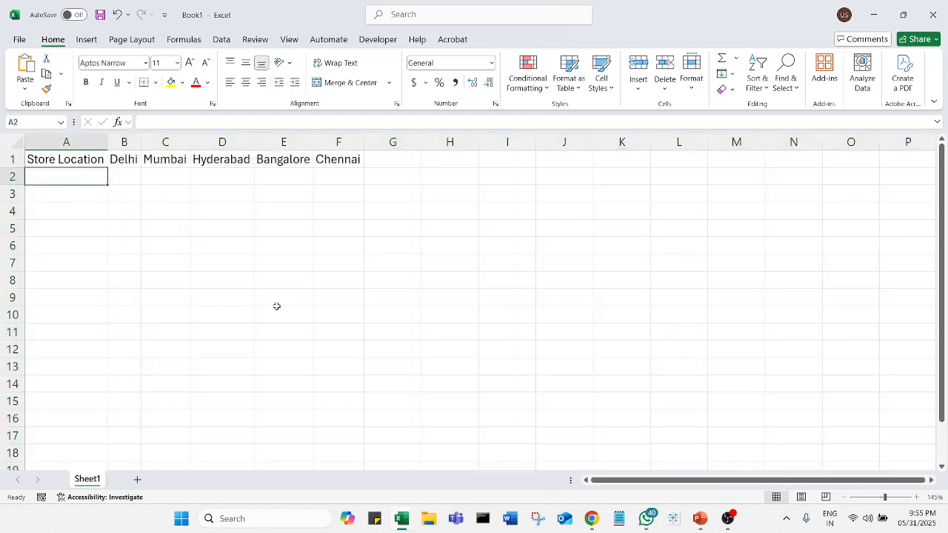
text(Parking)
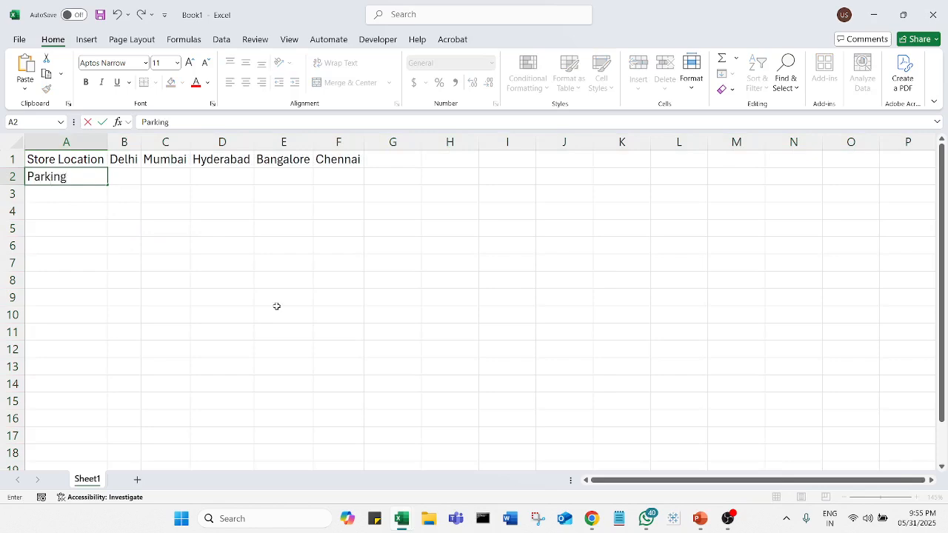
key(Return)
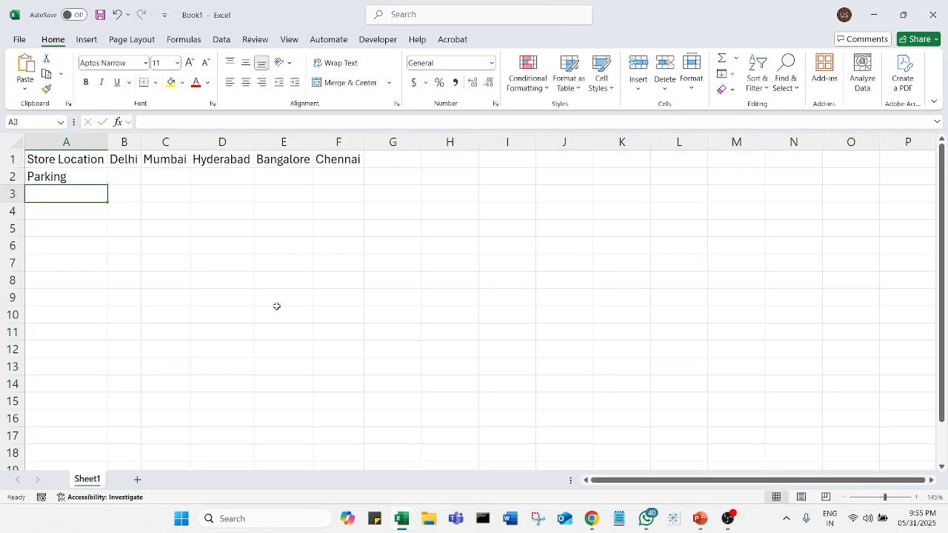
text(Hotel)
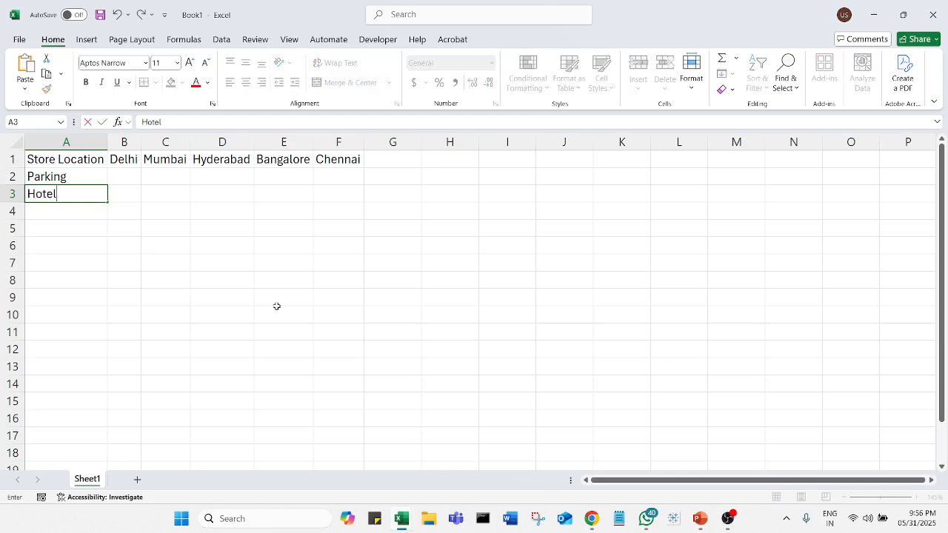
key(Return)
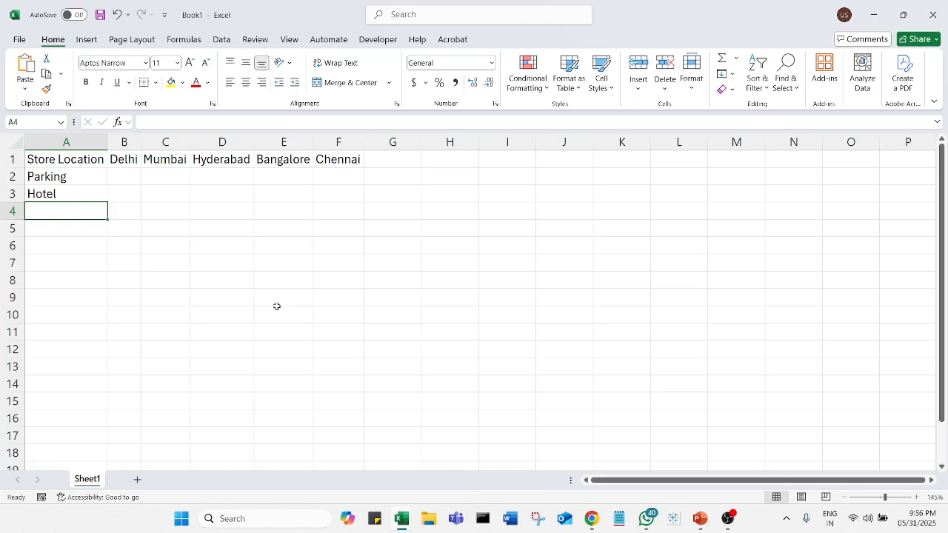
text(Cabs)
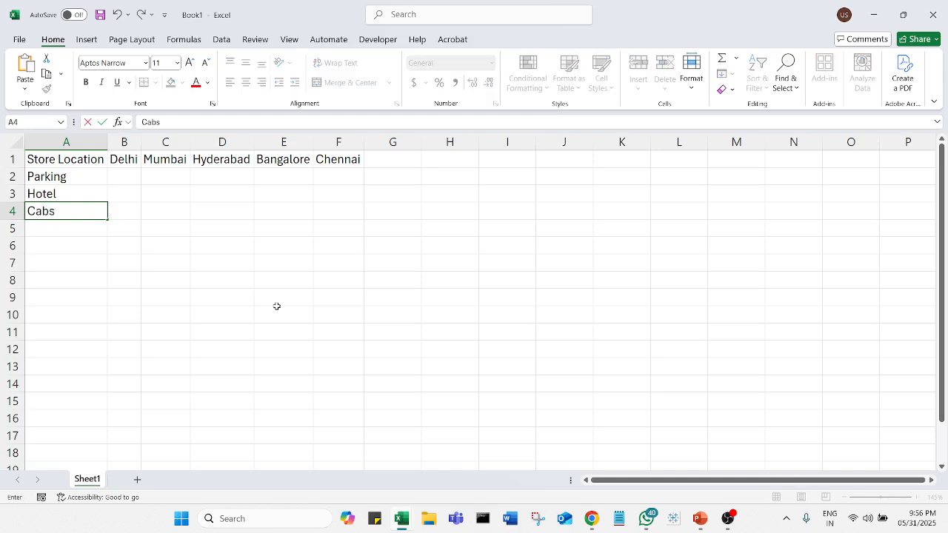
key(Tab)
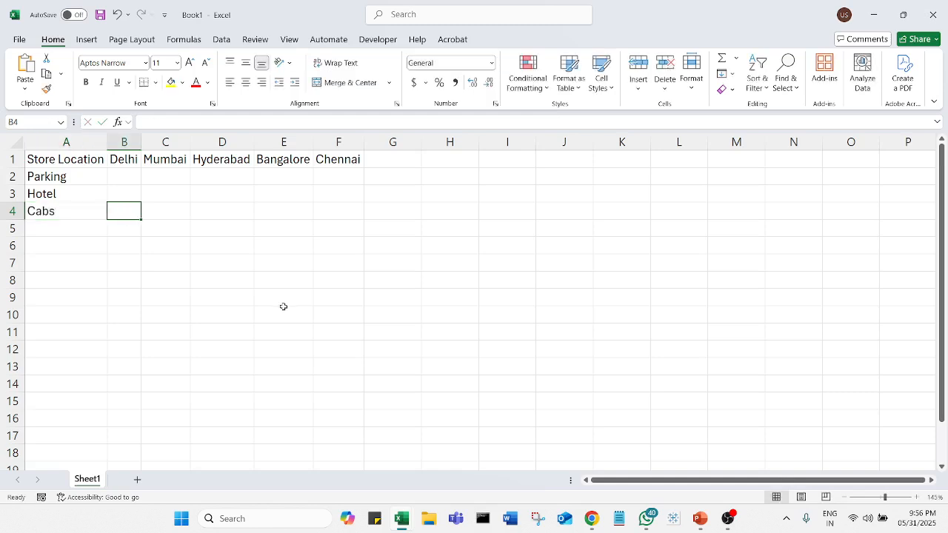
Enter Yes in B2 to B4 for Delhi and fill the values across to column F
click(135, 175)
text(Yes)
key(Return)
text(Yes)
key(Return)
text(Yes)
key(Return)
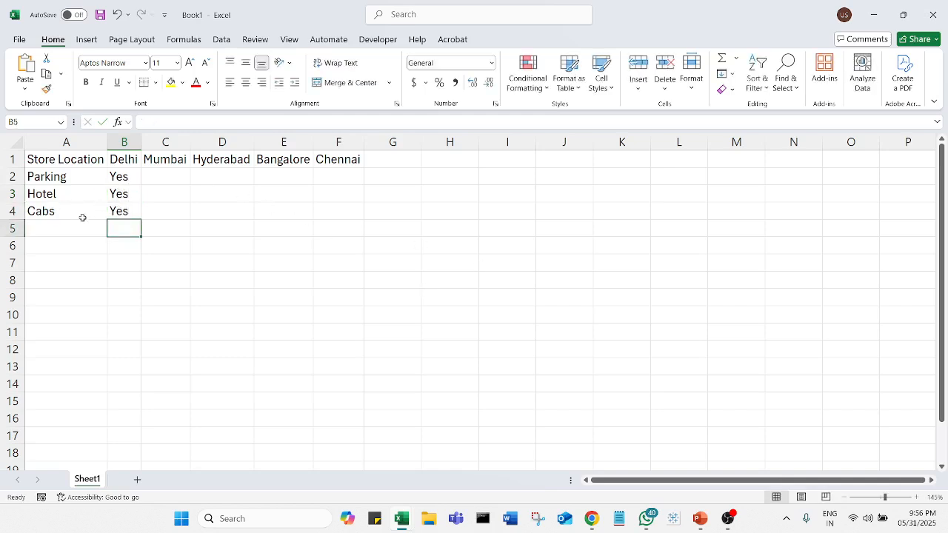
drag(118, 177, 355, 226)
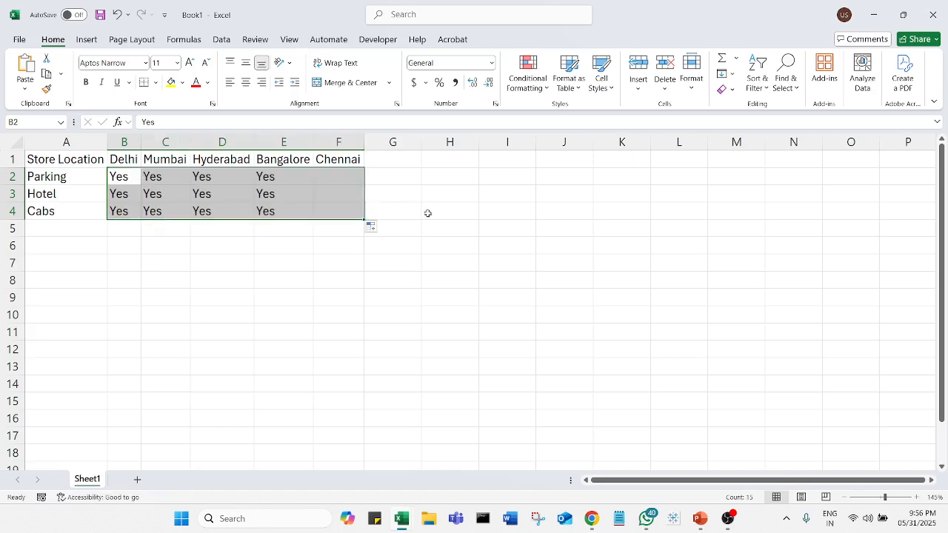
click(497, 221)
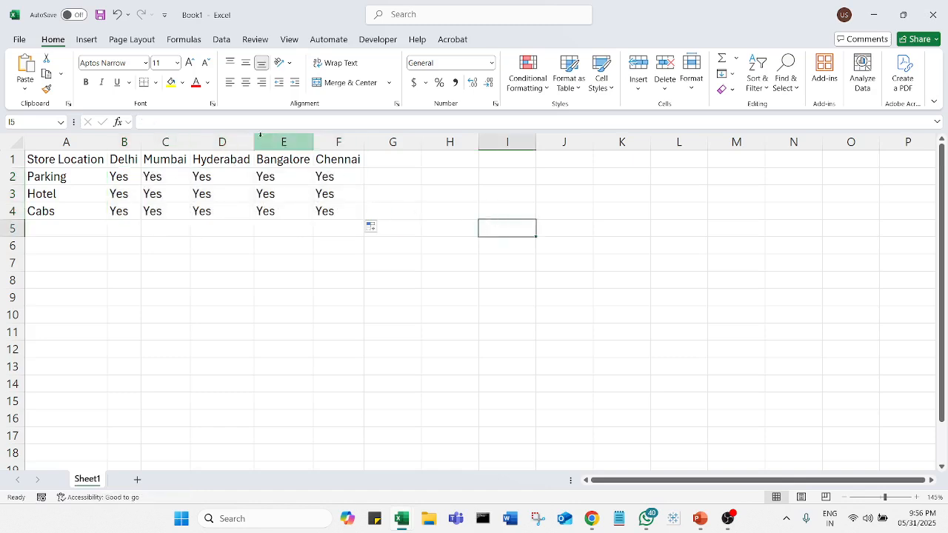
Change the entries for Hyderabad parking (D2), Bangalore hotel (E3) and Chennai cabs (F4) to No
click(229, 174)
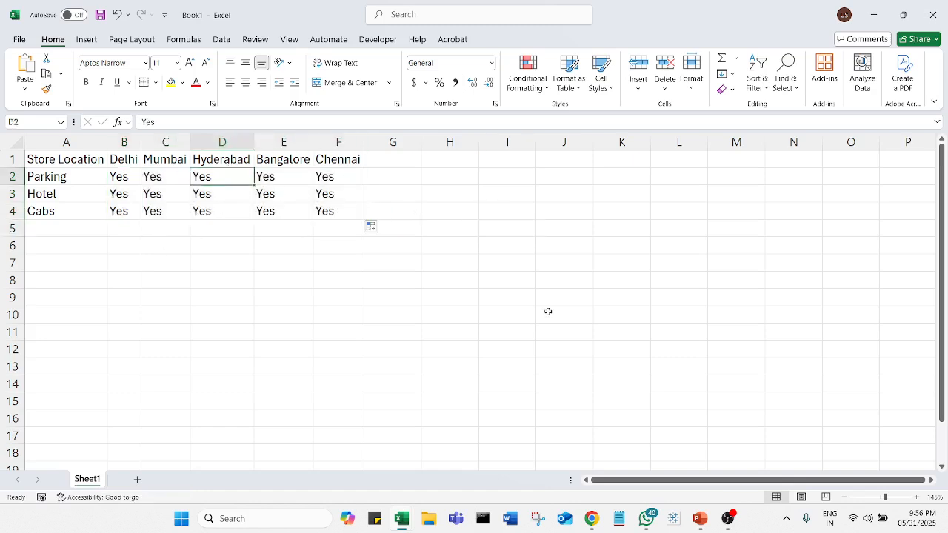
text(No)
key(Tab)
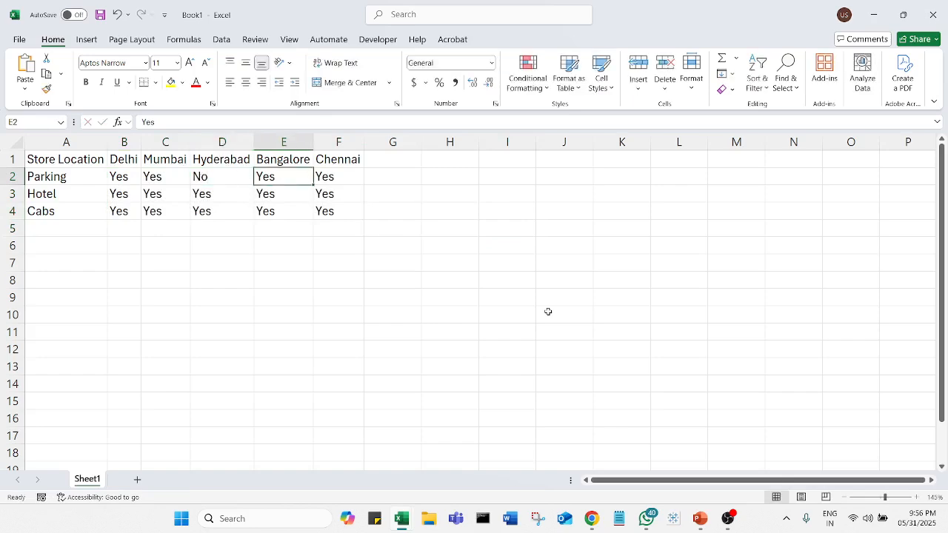
key(Return)
key(Right)
text(No)
key(Return)
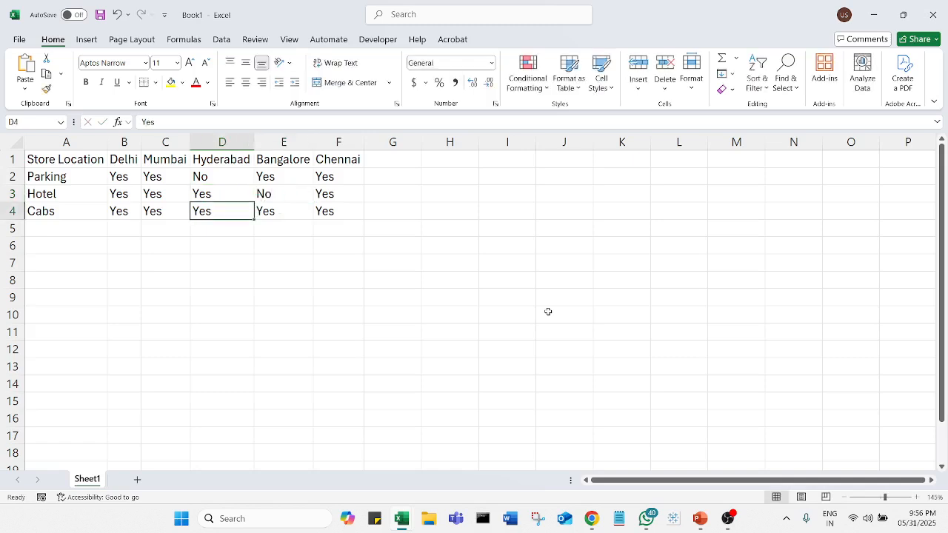
key(Right)
key(Right)
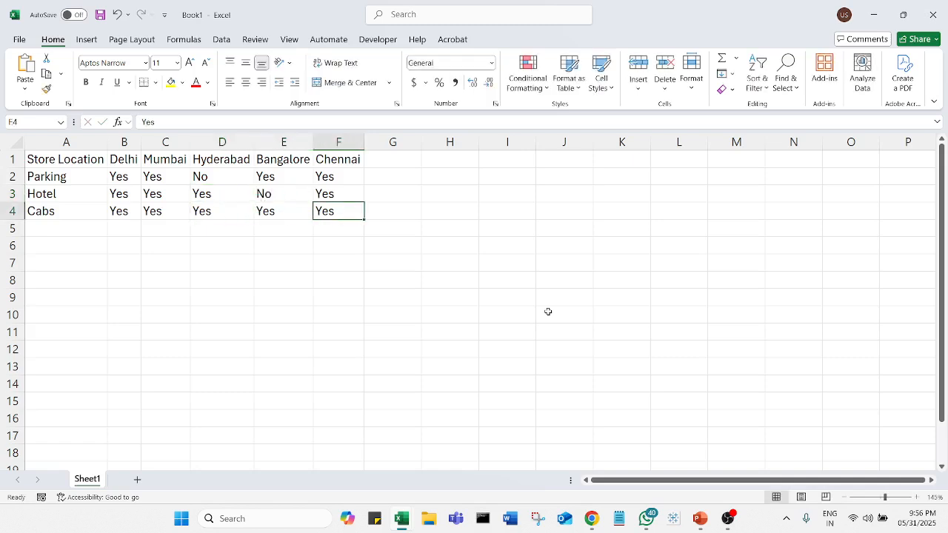
text(No)
key(Return)
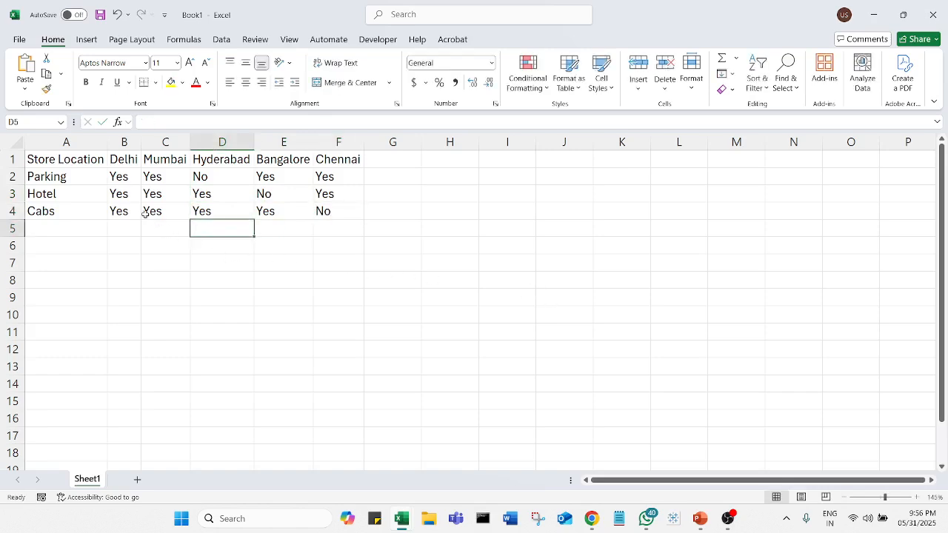
Highlight cells containing Yes in B2:F4 with Green Fill with Dark Green Text using conditional formatting
drag(127, 177, 339, 205)
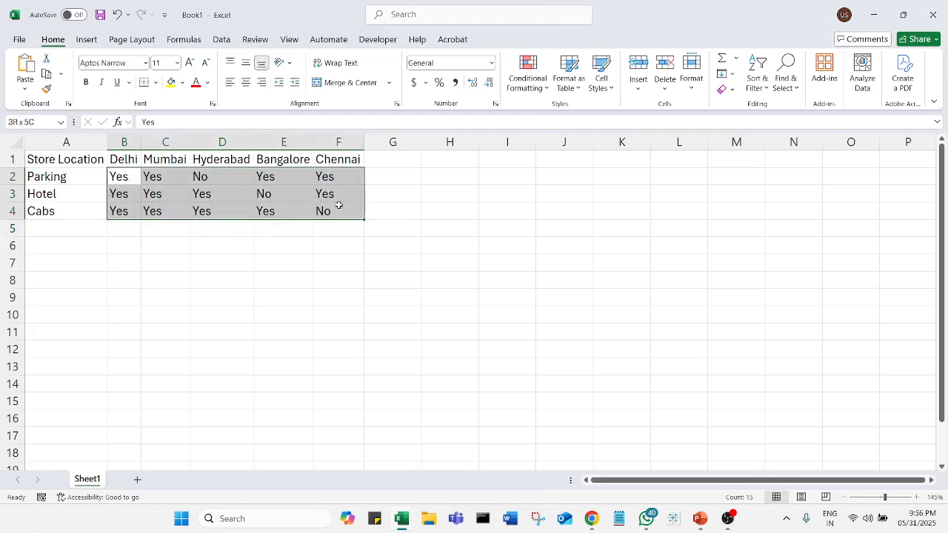
click(527, 74)
mouse_move(610, 117)
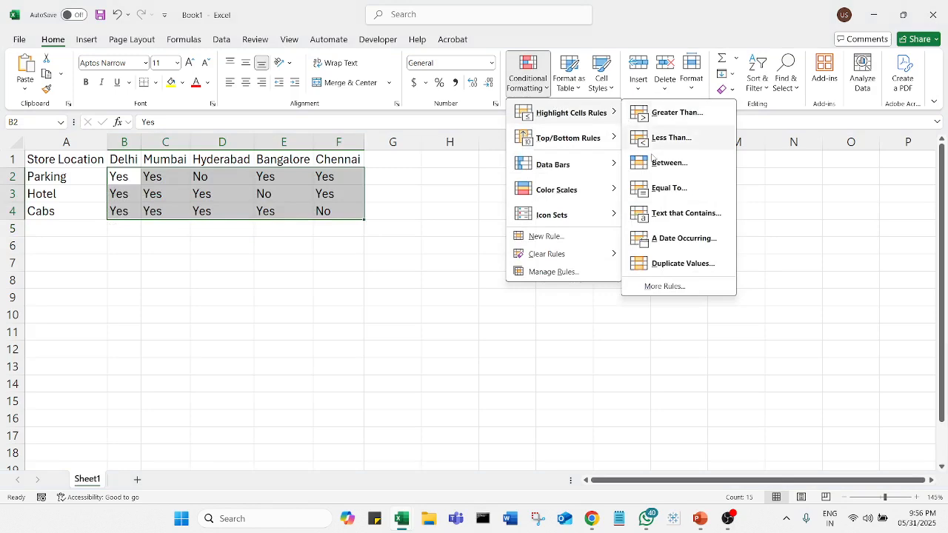
click(715, 219)
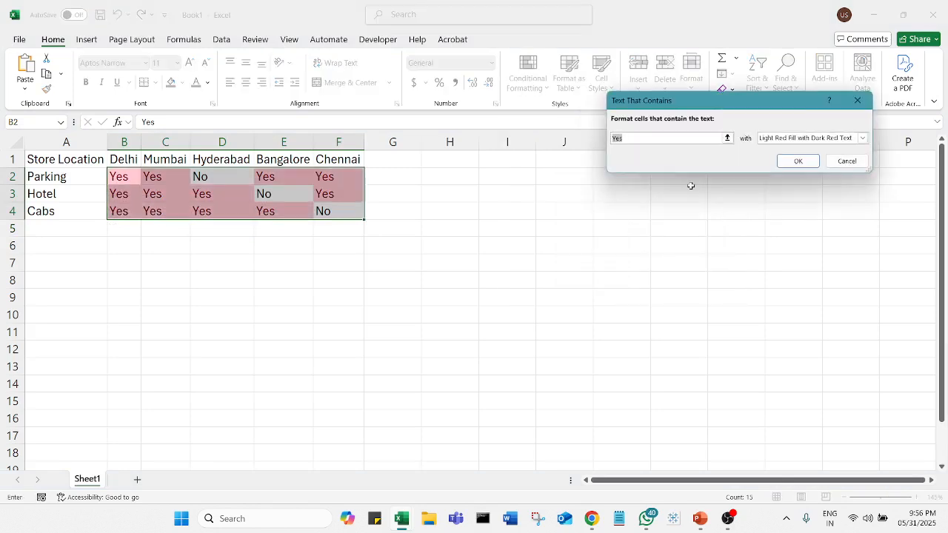
click(862, 137)
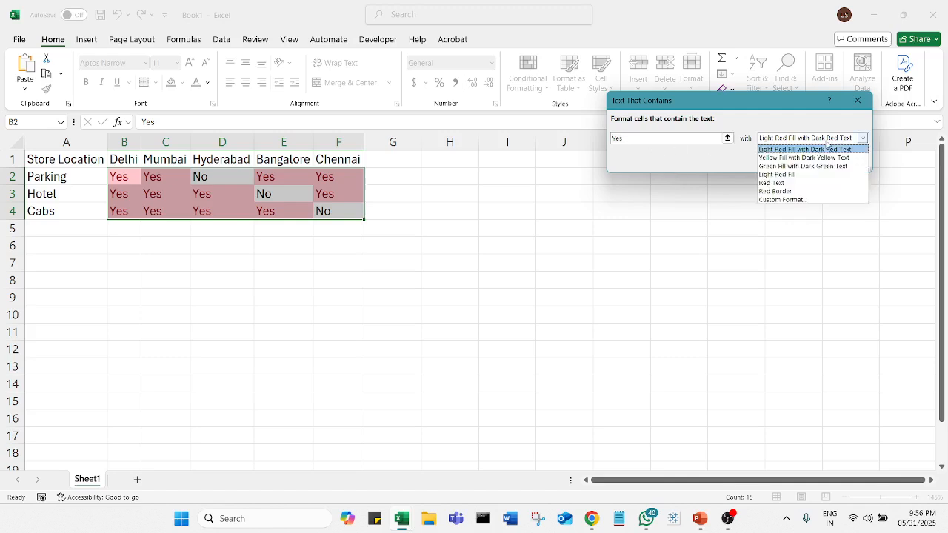
click(808, 166)
click(804, 162)
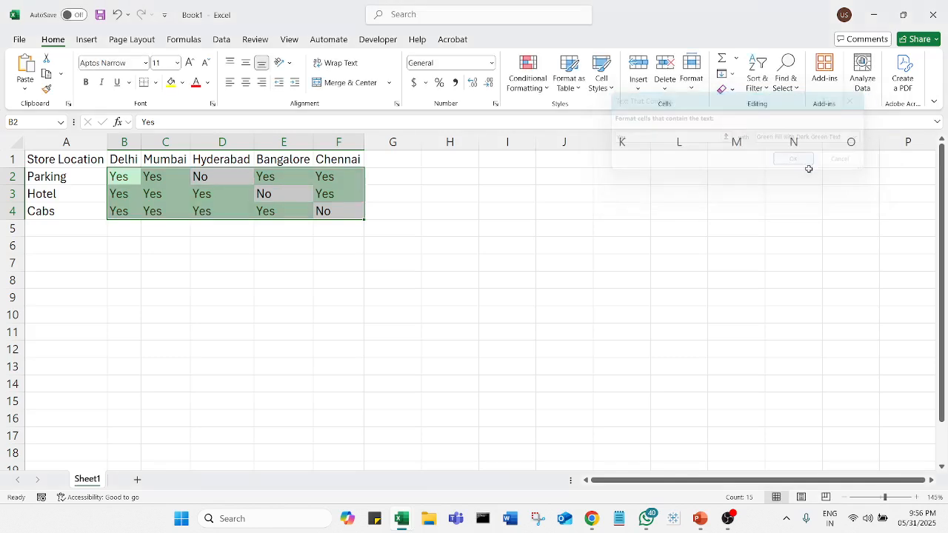
click(637, 282)
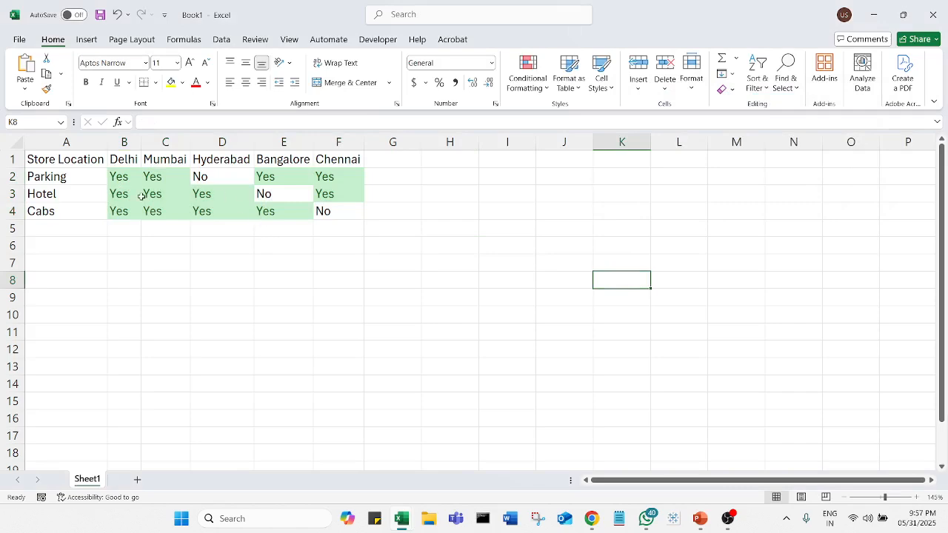
Highlight cells containing No in B2:F4 with Light Red Fill with Dark Red Text using conditional formatting
drag(128, 182, 334, 212)
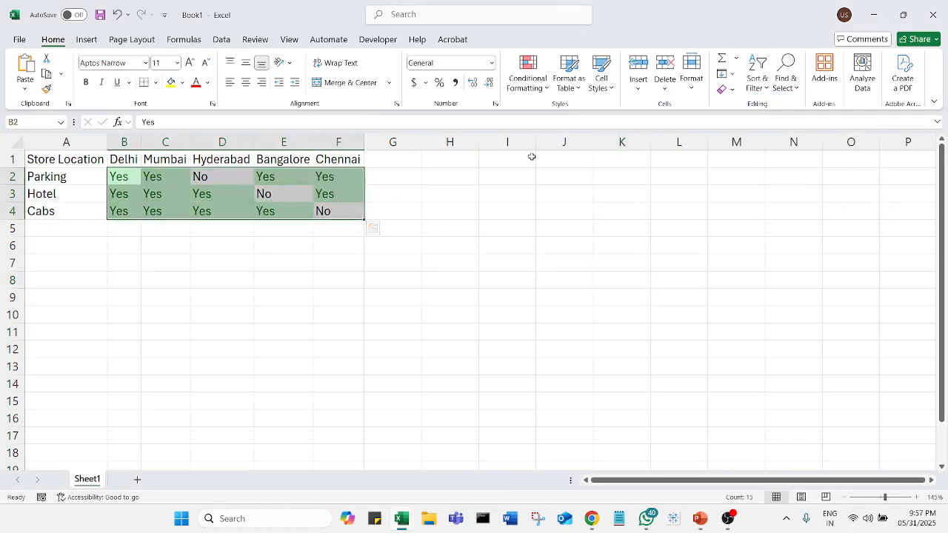
click(538, 95)
mouse_move(578, 113)
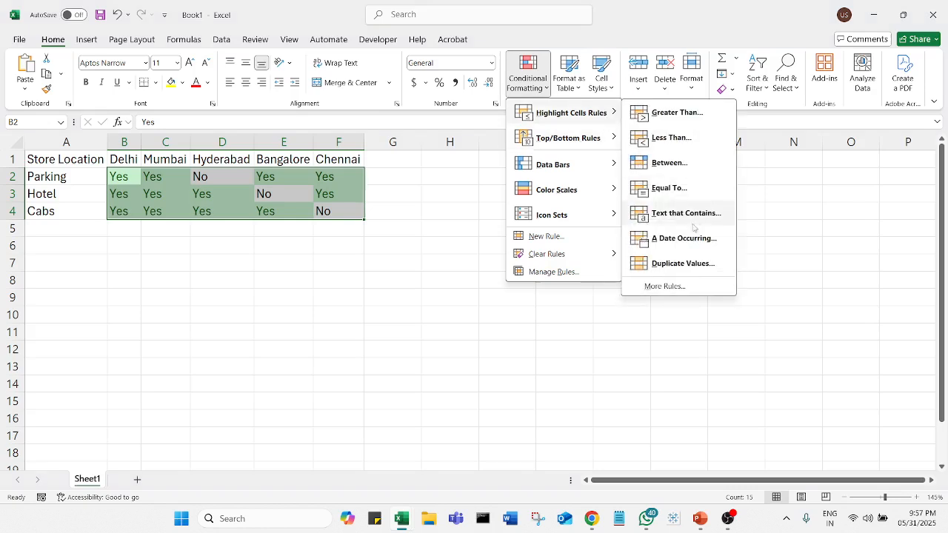
click(685, 214)
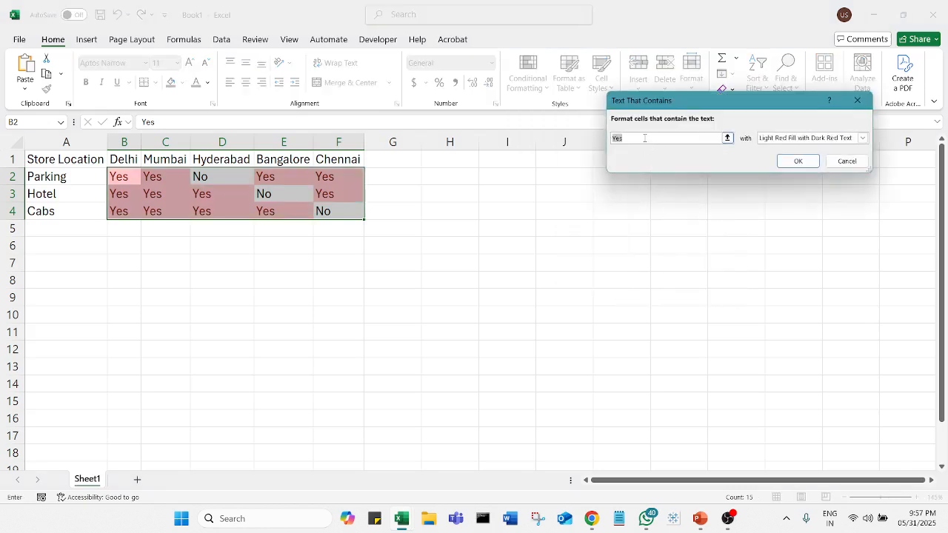
text(no)
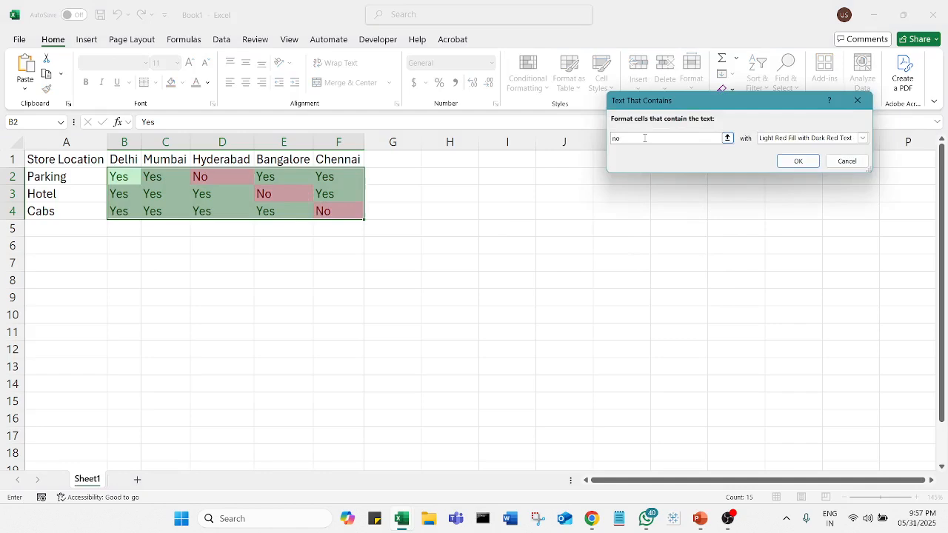
text(1Np)
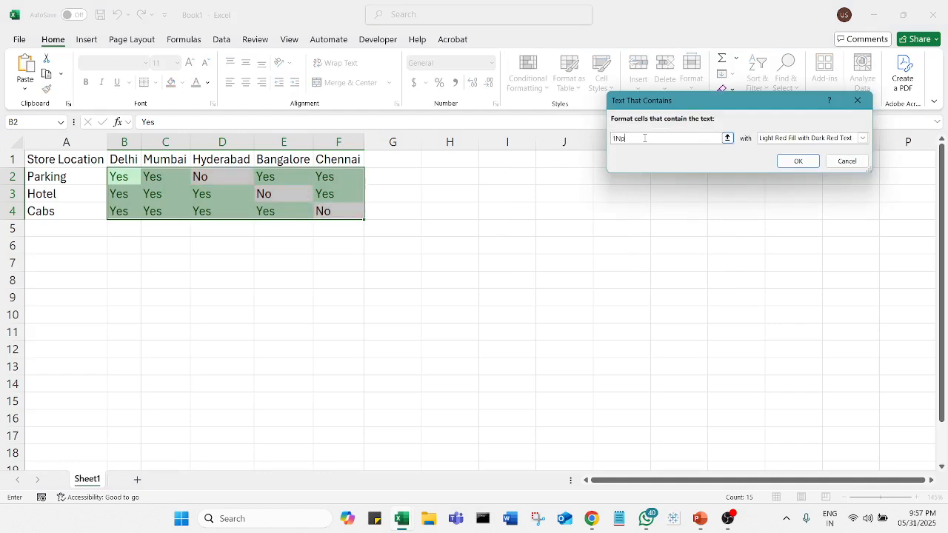
text(oo)
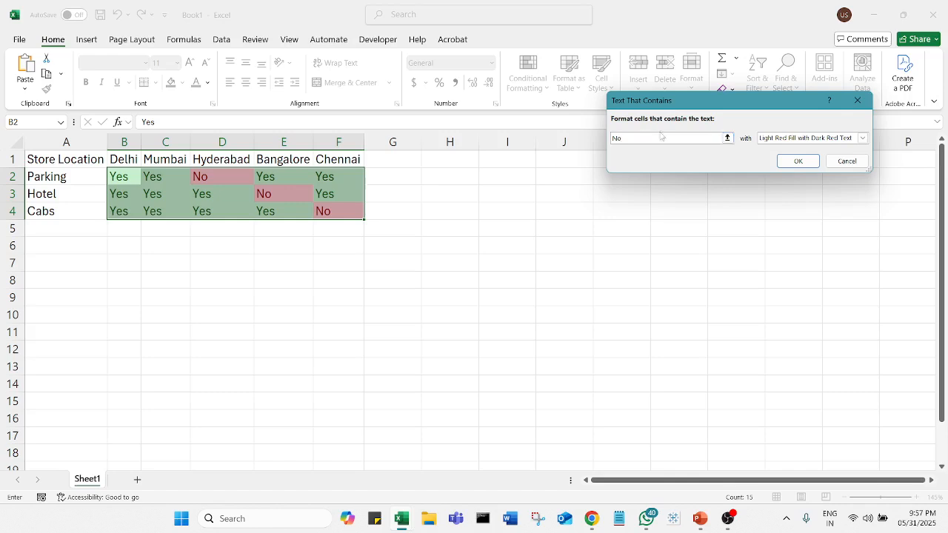
click(799, 162)
click(666, 228)
click(308, 293)
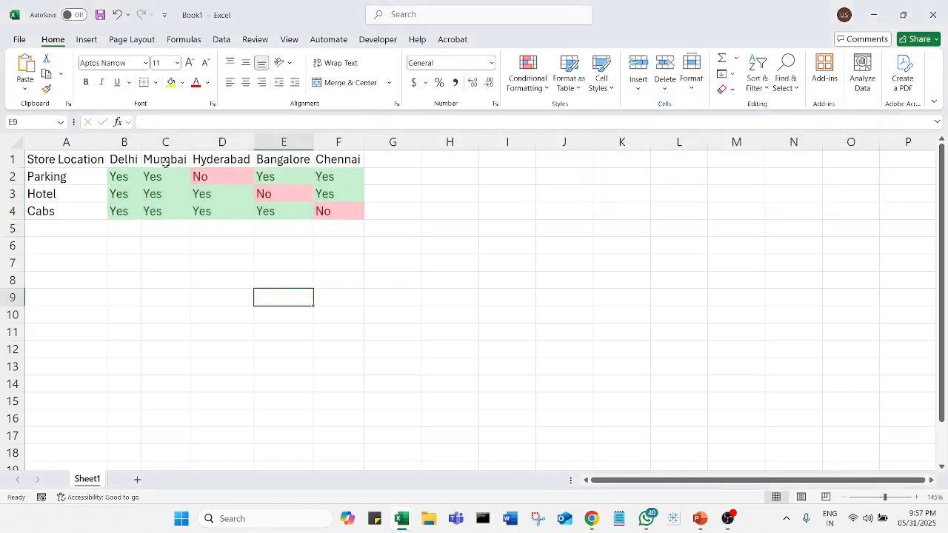
Change the Mumbai cabs entry in C4 to No
click(153, 211)
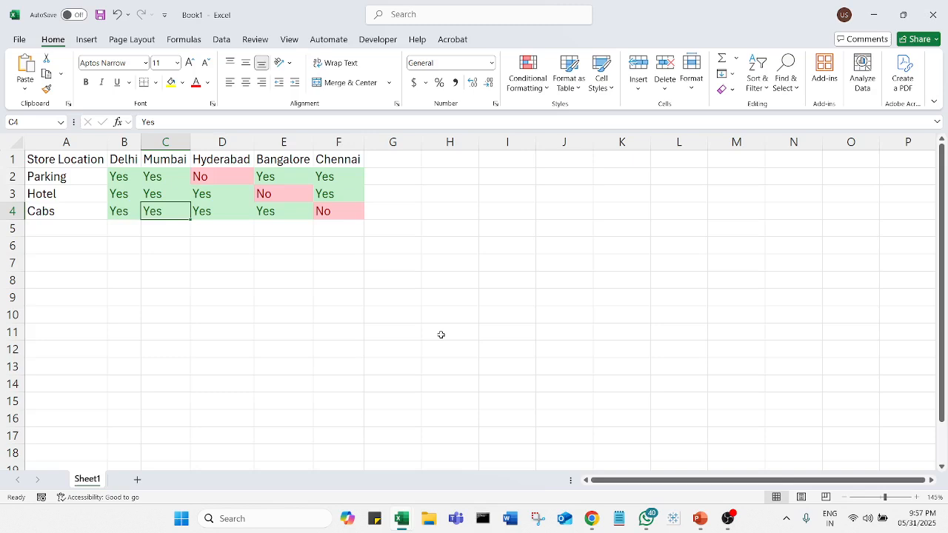
text(No)
key(ctrl+Return)
click(493, 300)
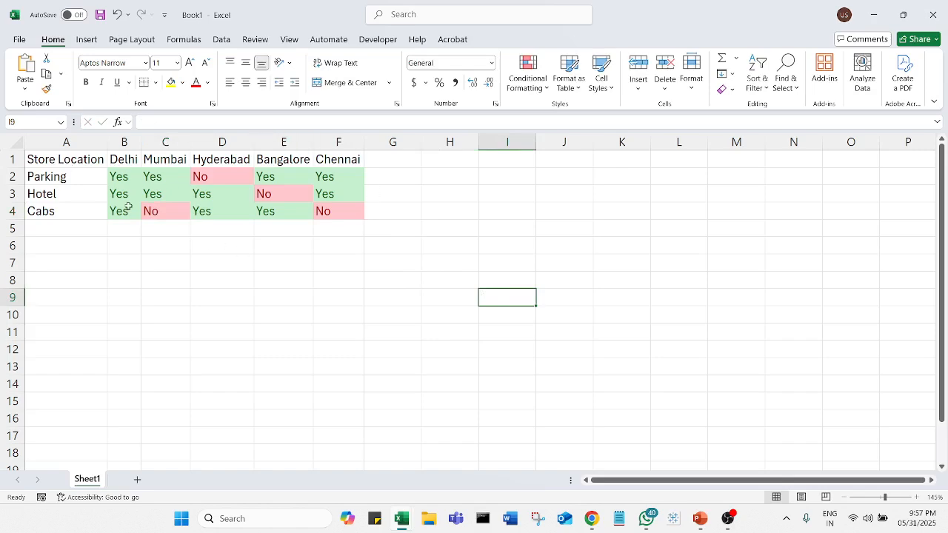
Apply all borders to the store location table in A1:F4
drag(94, 162, 347, 214)
click(155, 82)
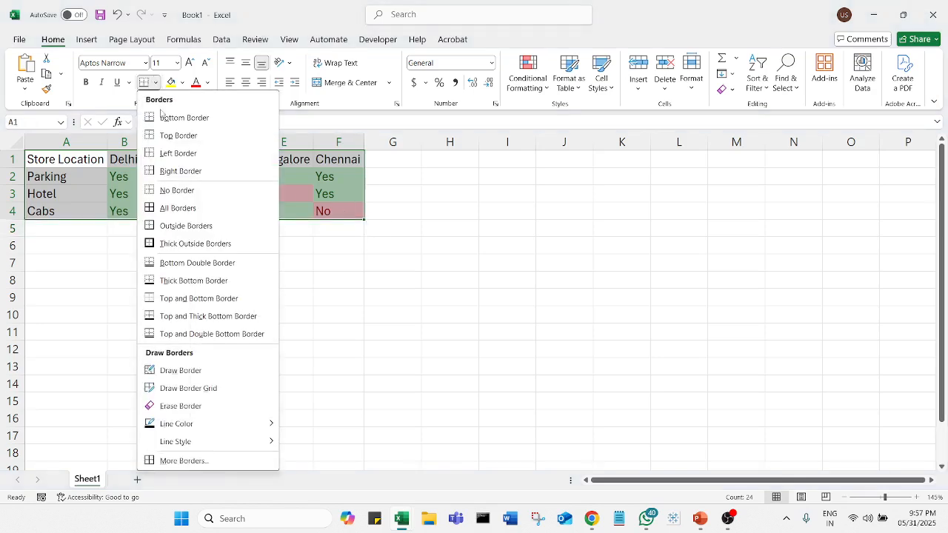
click(178, 208)
click(220, 263)
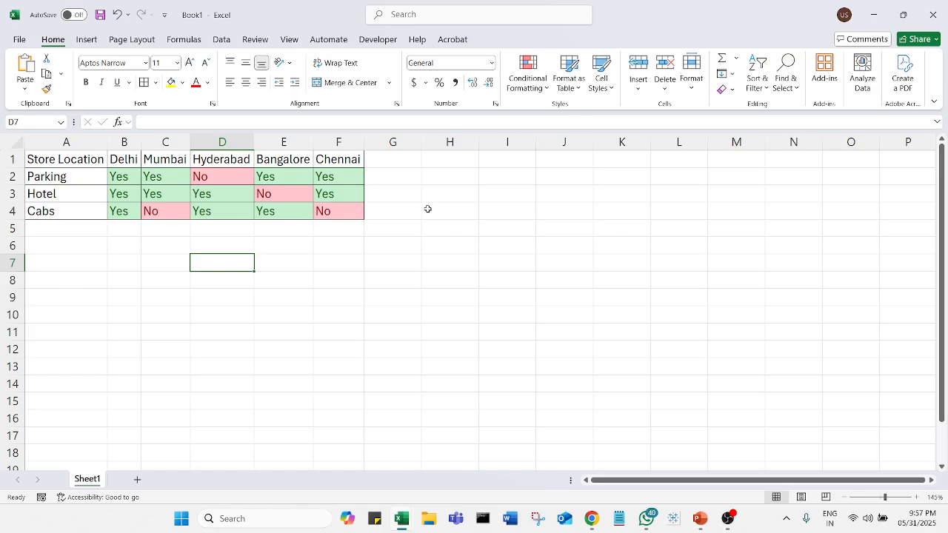
Enter the label Enter Location in I3 and widen column I to fit it
click(500, 197)
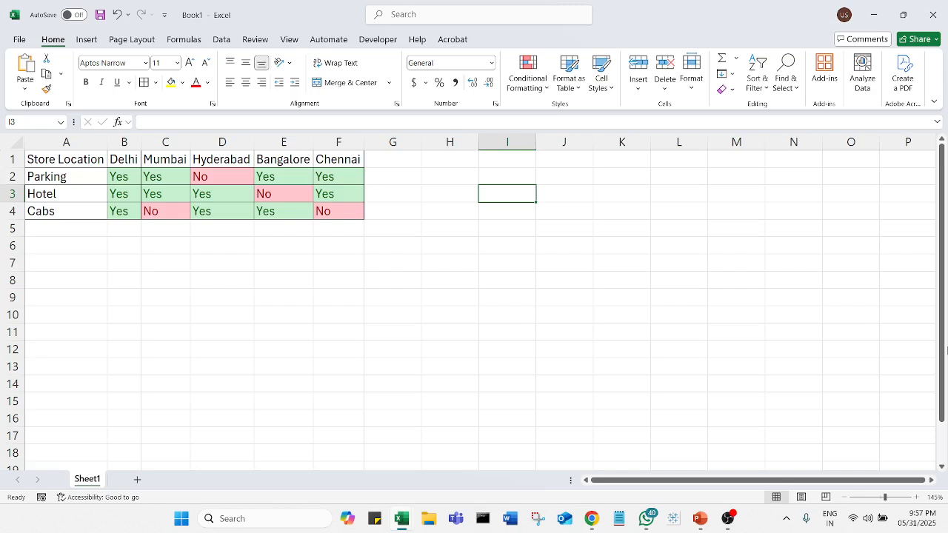
text(S)
key(BackSpace)
text(E)
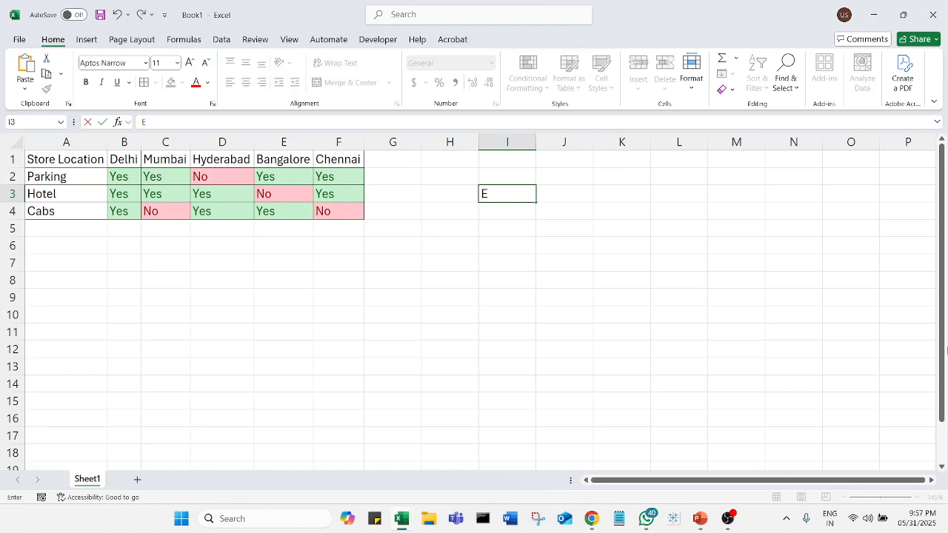
text(nter Location)
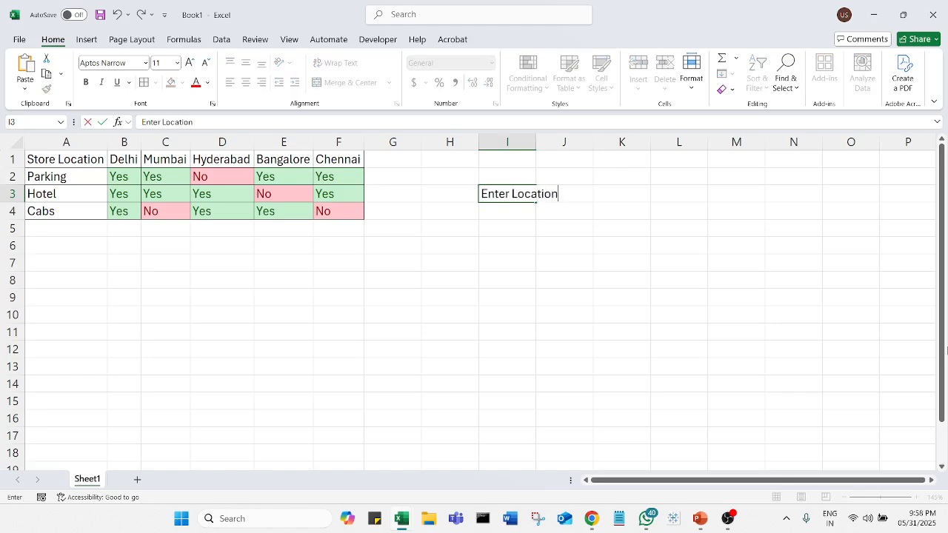
key(Tab)
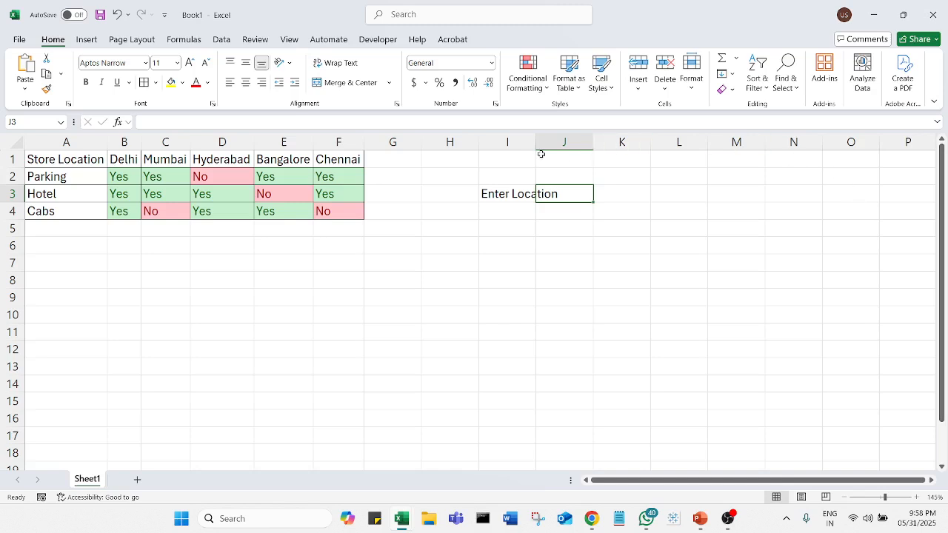
drag(537, 149, 562, 149)
Enter Chennai in J3 as the location and the labels Parking?, Hotel? and Cabs? in I4 to I6
click(593, 212)
click(597, 199)
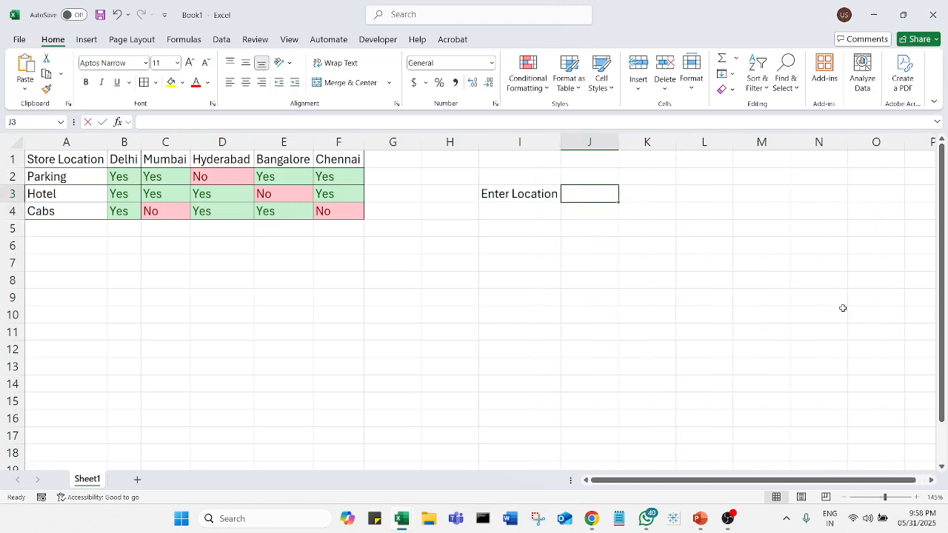
text(Chennai)
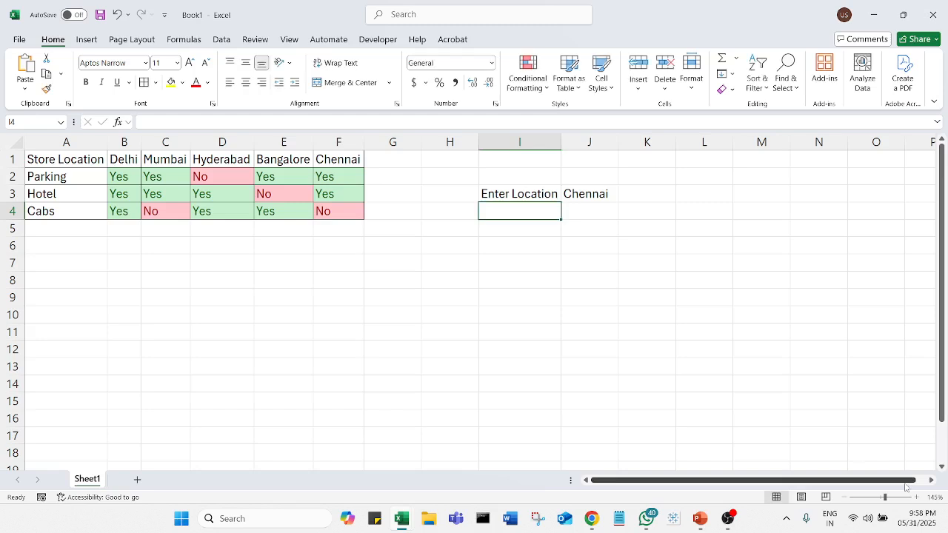
text(Paking)
key(BackSpace)
key(BackSpace)
key(BackSpace)
key(BackSpace)
text(rking?)
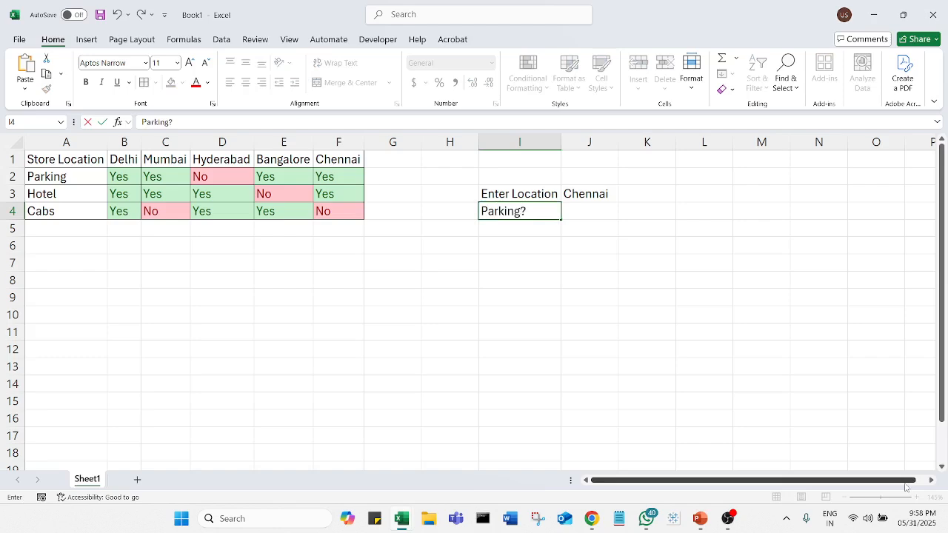
key(Return)
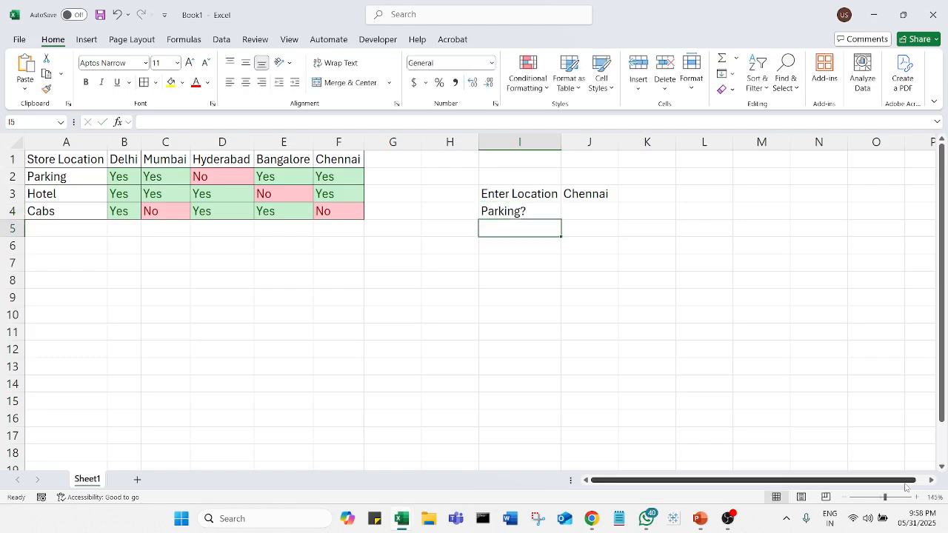
text(Hotel?)
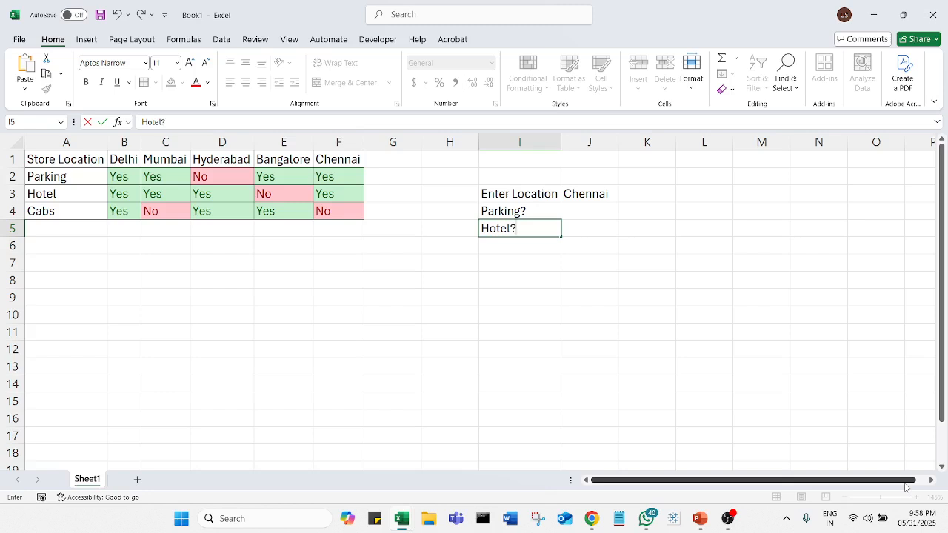
key(Return)
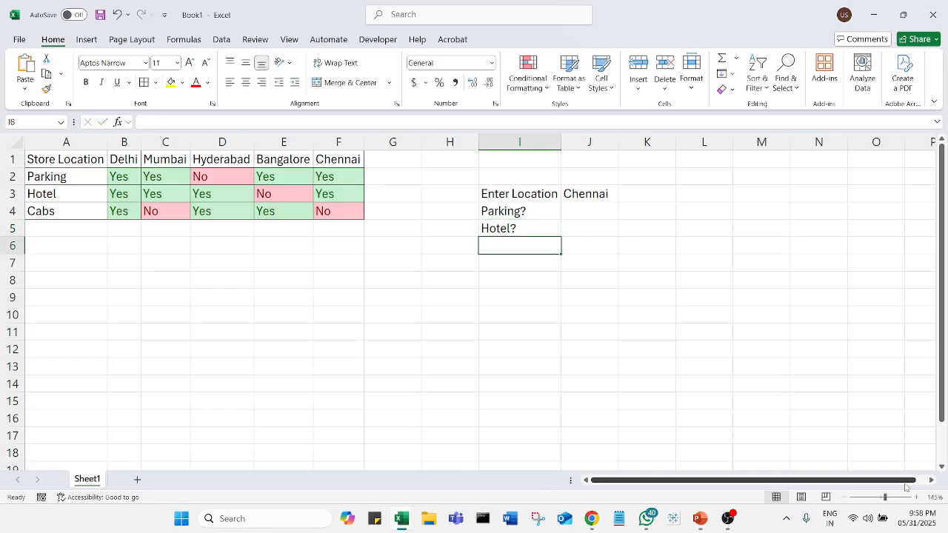
text(Cabs?)
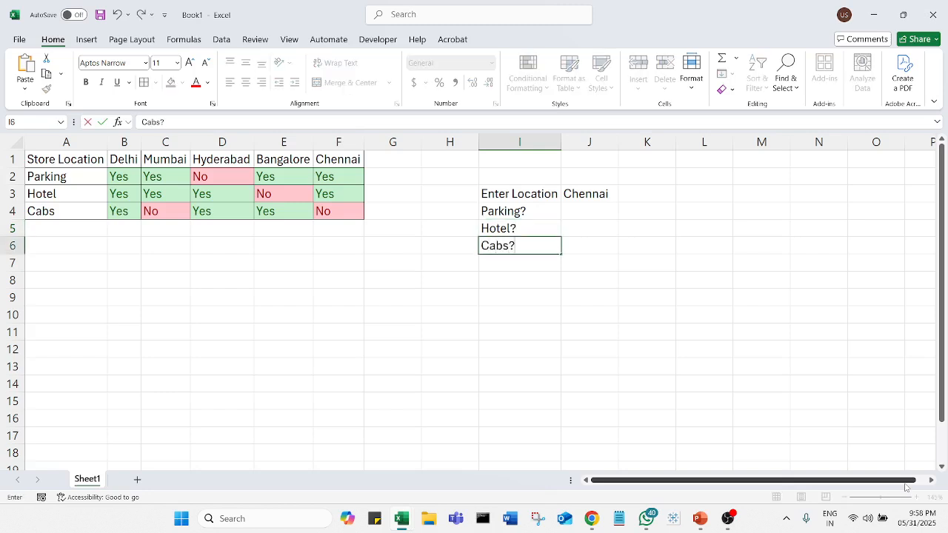
click(595, 329)
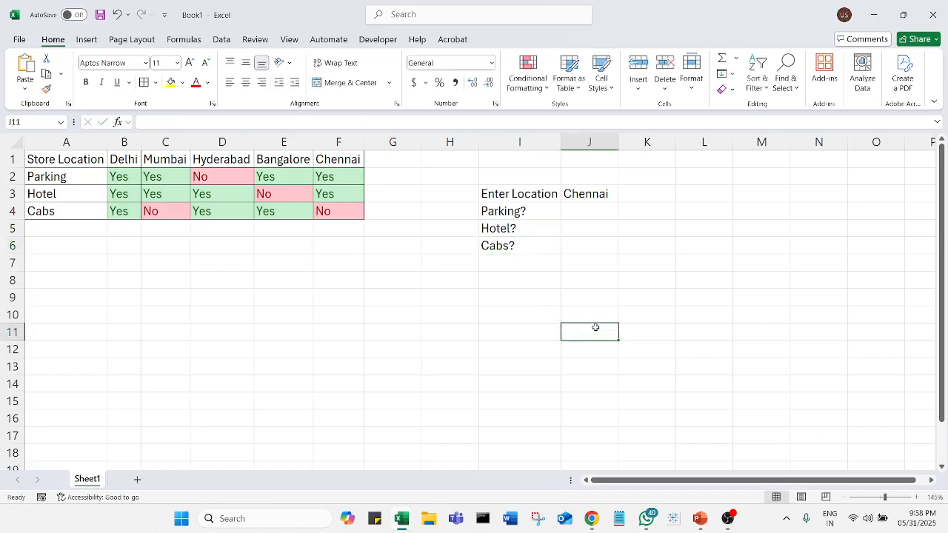
Enter =HLOOKUP(J3,A1:F4,2,FALSE) in J4 to return the parking availability for the entered location
drag(589, 211, 594, 256)
click(598, 213)
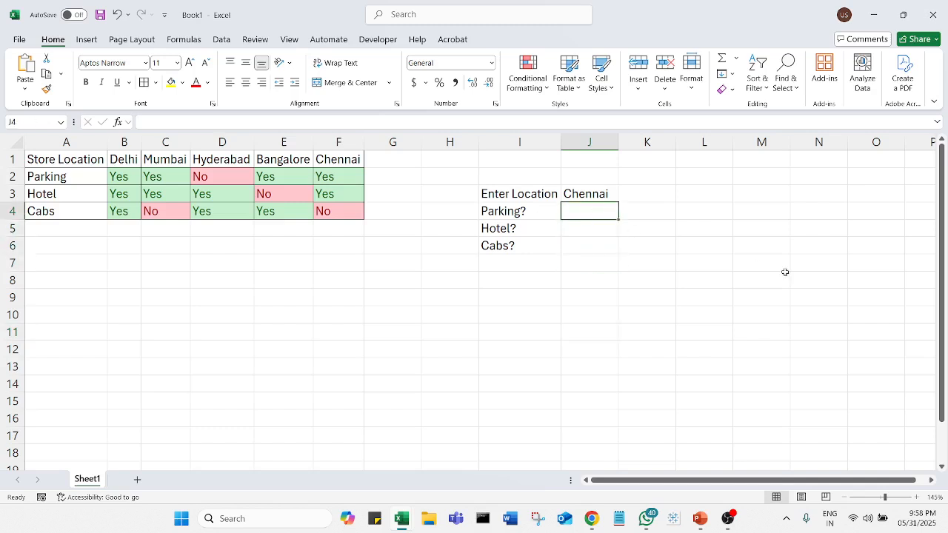
text(=h)
key(BackSpace)
text(hl)
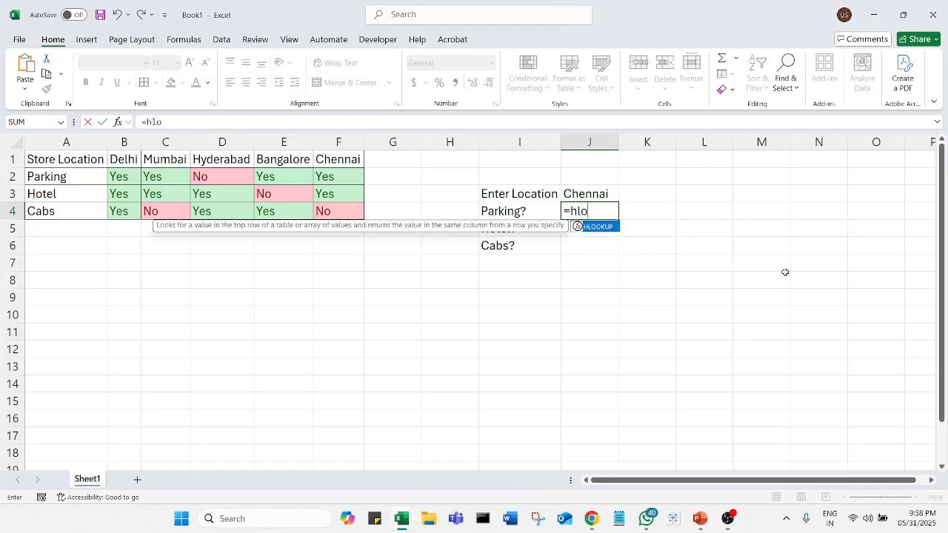
text(o)
key(Tab)
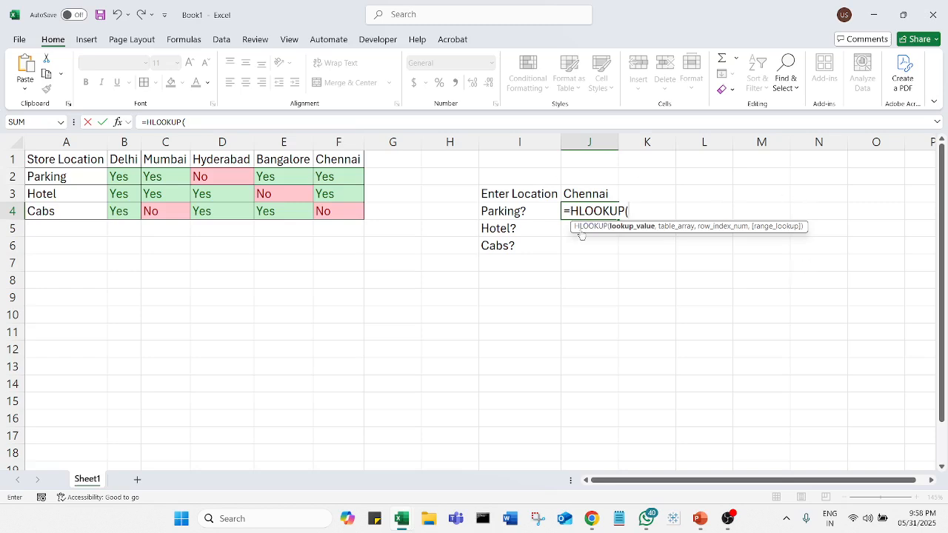
click(583, 194)
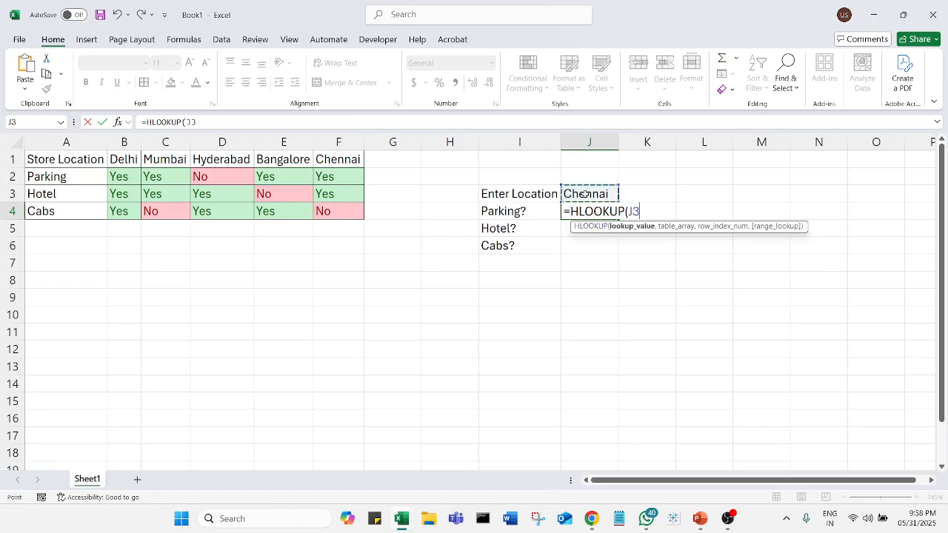
text(,)
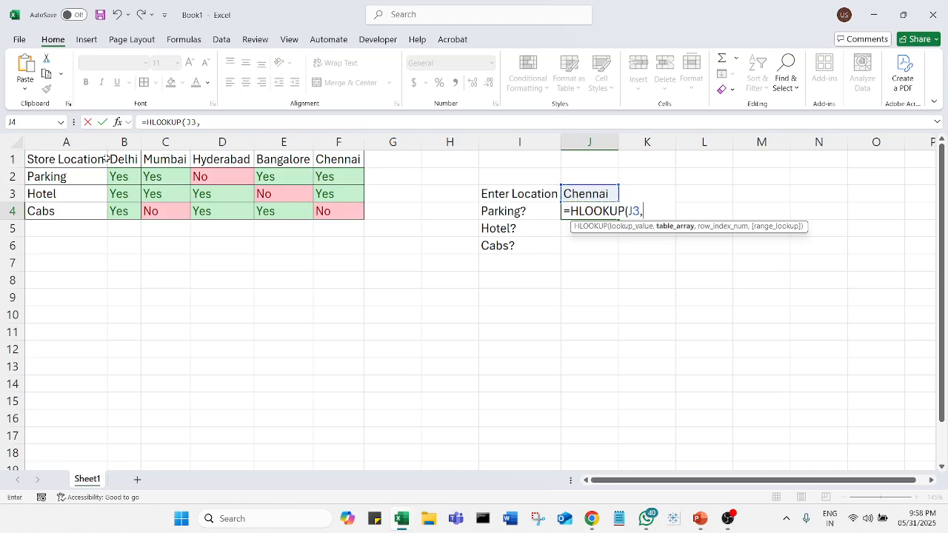
drag(82, 164, 335, 203)
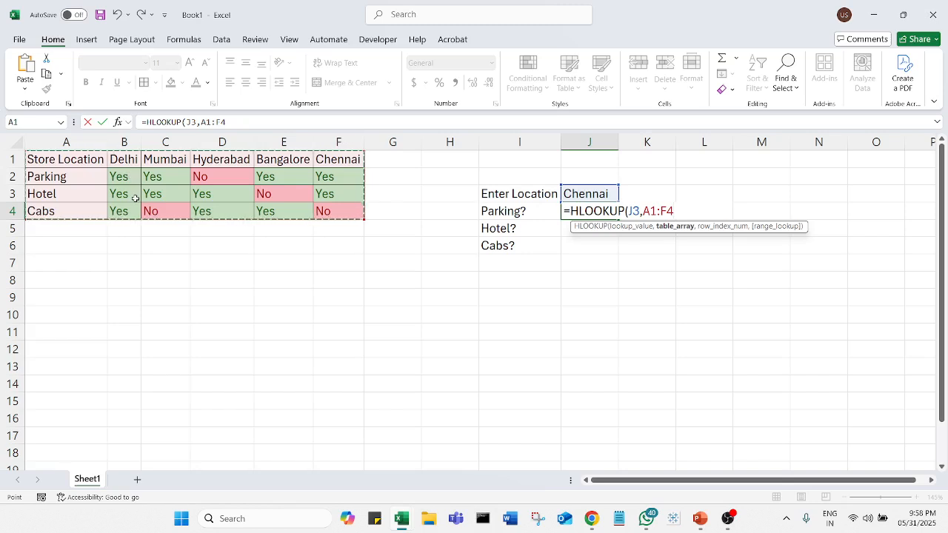
text(,)
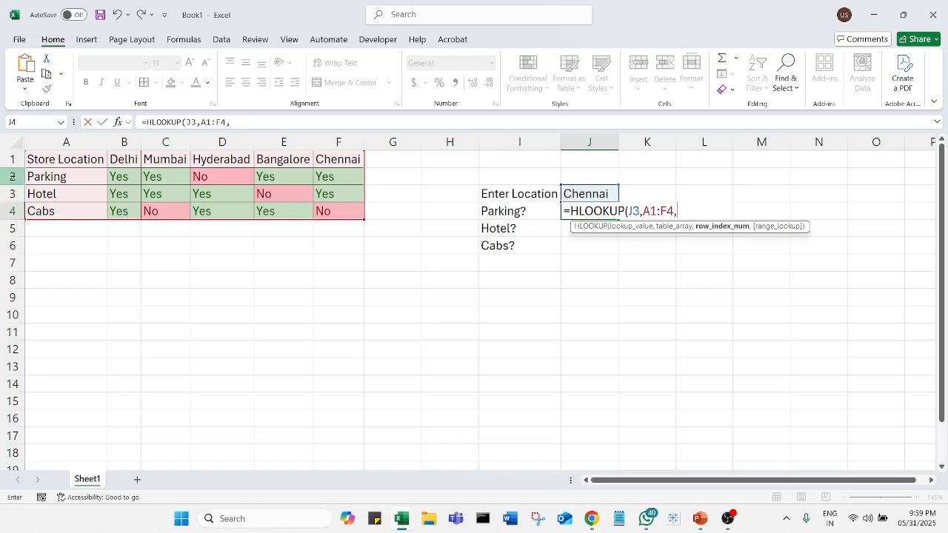
text(2)
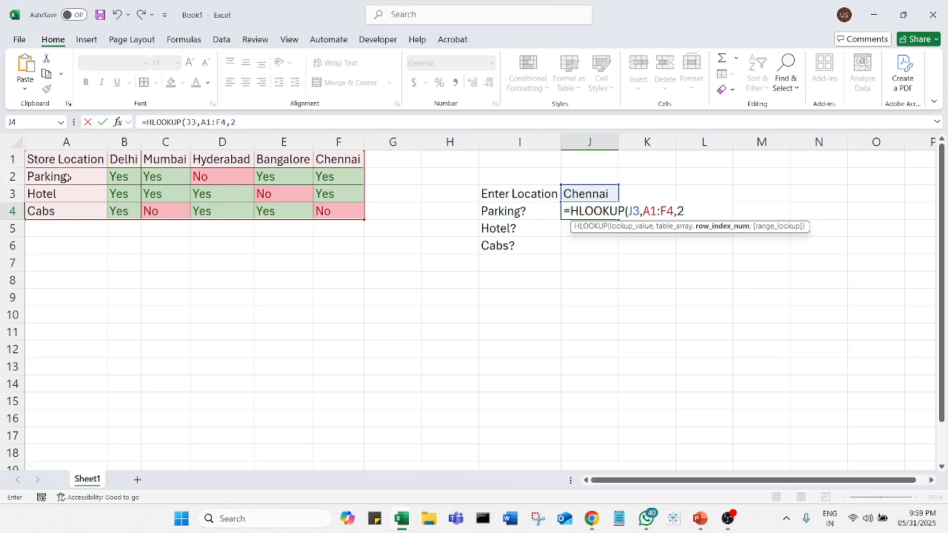
text(,)
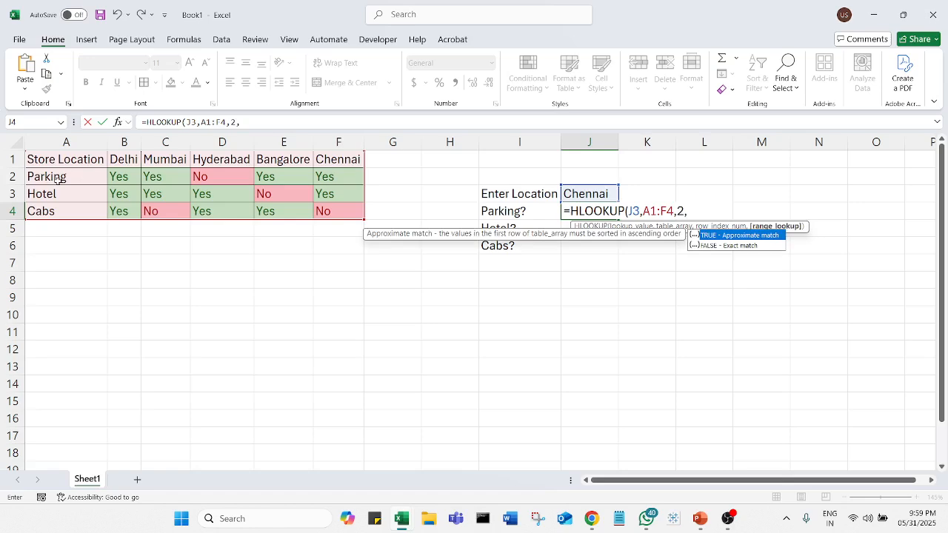
text(false))
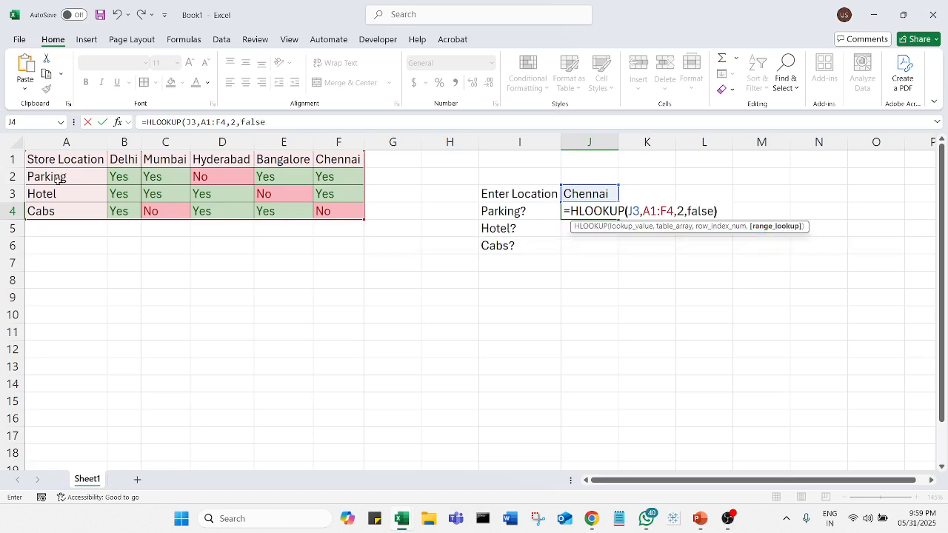
key(Return)
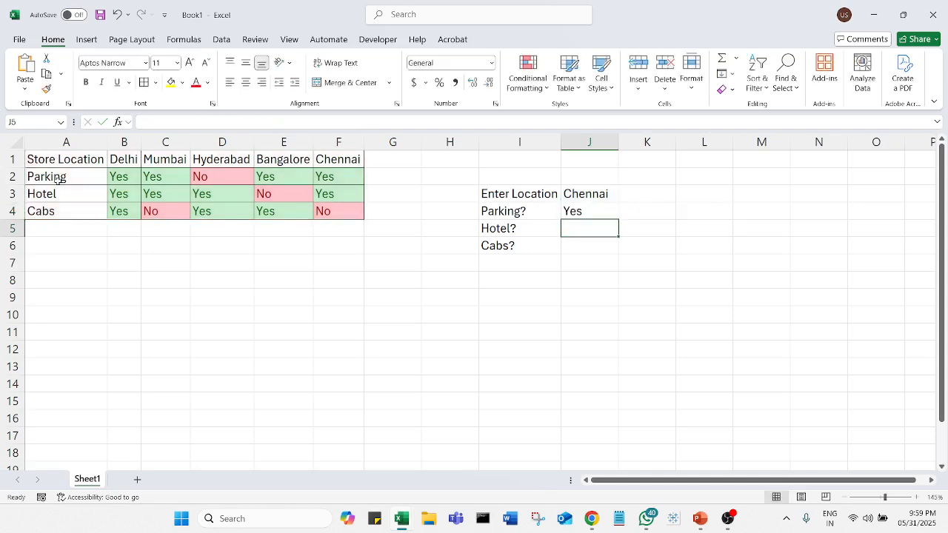
Change the location in J3 to Hyderabad
click(596, 194)
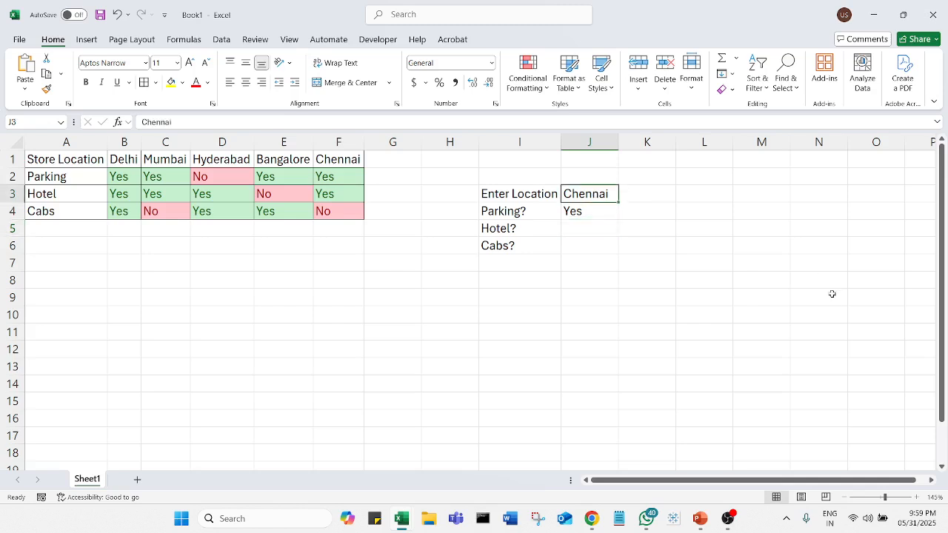
text(H)
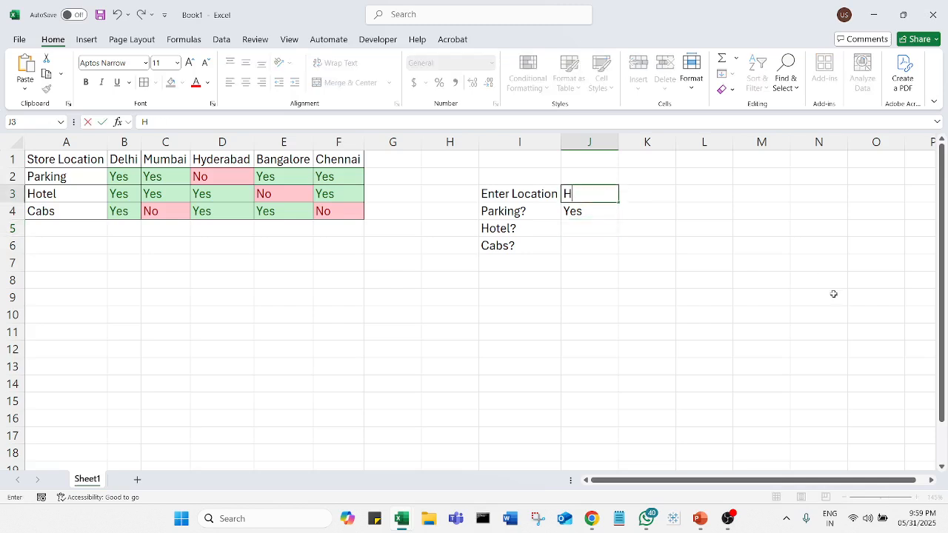
text(yderabad)
key(Return)
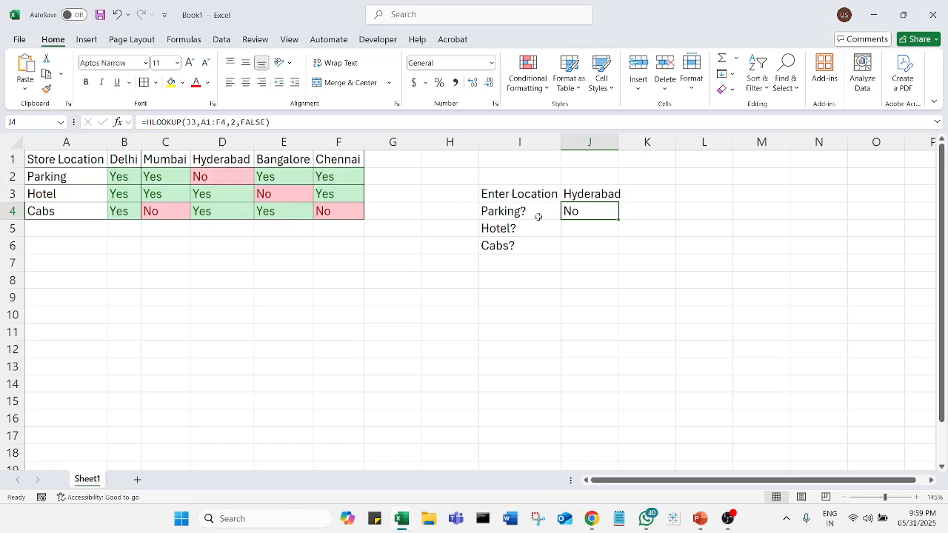
Draw a horizontal straight arrow about 3.66" long just below the store location table, running from column A to column F
click(86, 40)
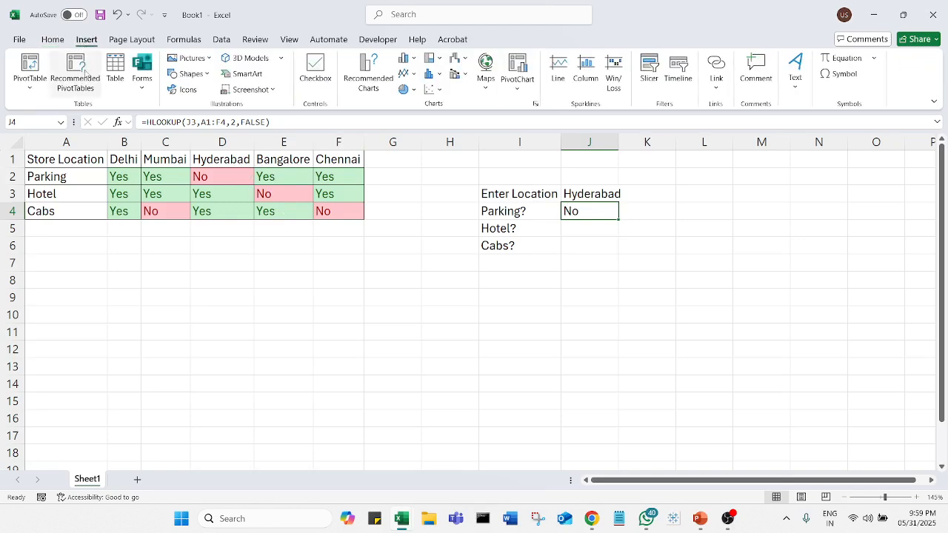
click(187, 75)
click(190, 108)
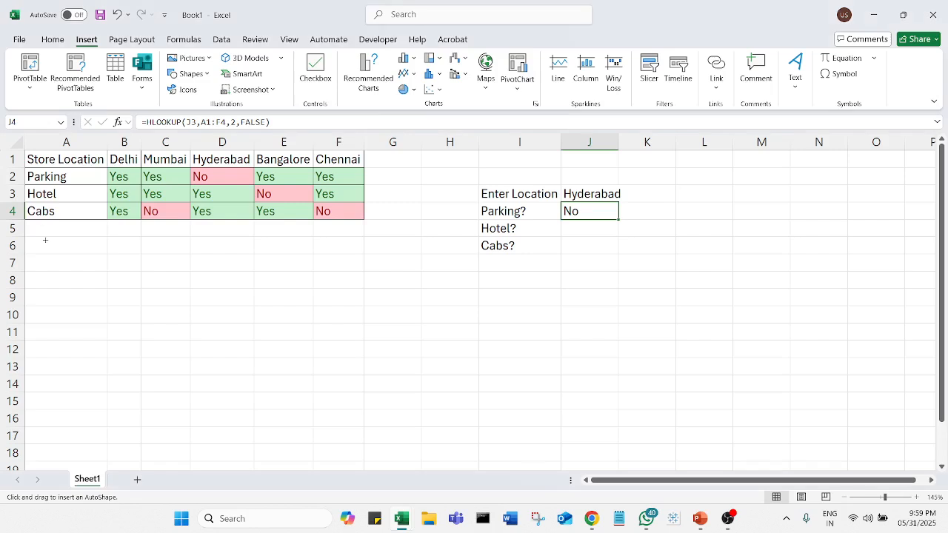
drag(41, 229, 355, 230)
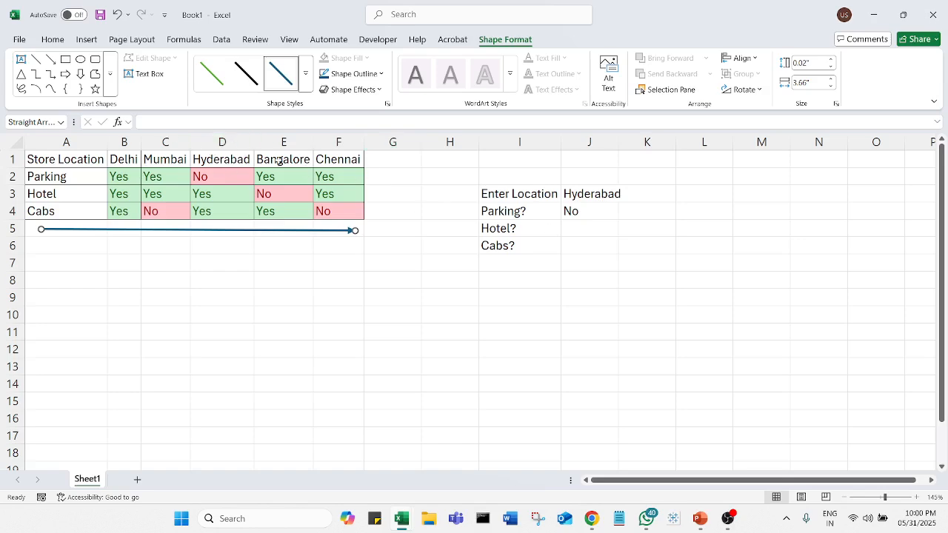
Examine the arguments and referenced ranges of the parking HLOOKUP formula in J4
click(579, 211)
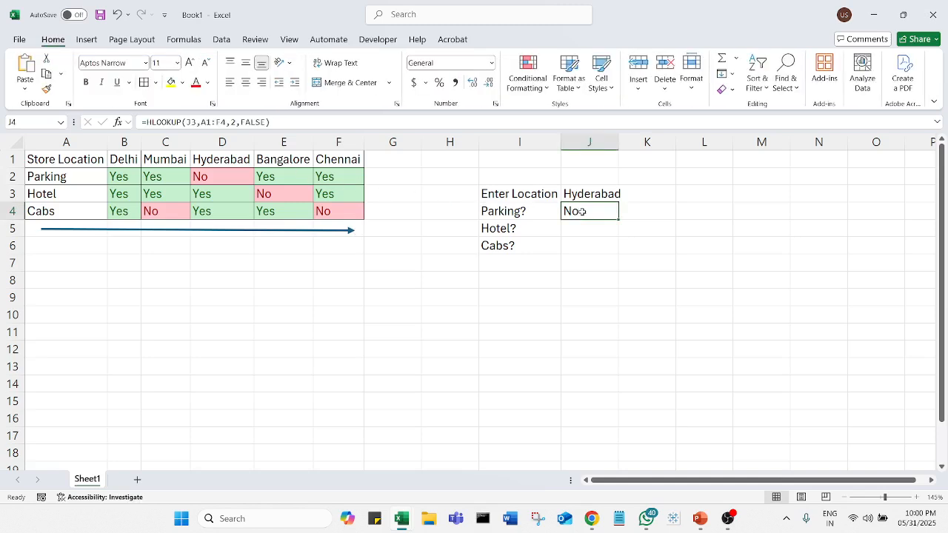
double_click(579, 211)
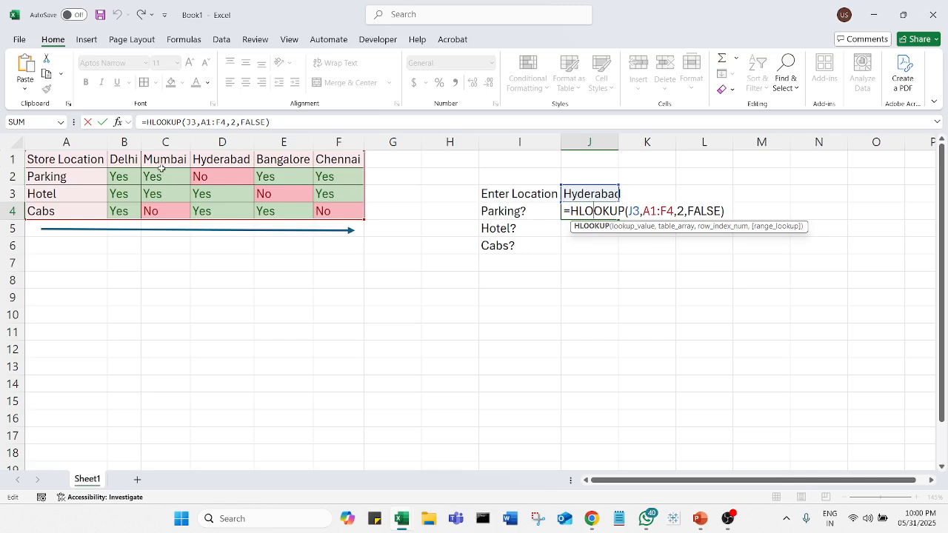
key(ctrl+Return)
Enter an HLOOKUP formula in J5 that looks up J3 in A1:F4 and returns row 3 for hotel availability
click(586, 231)
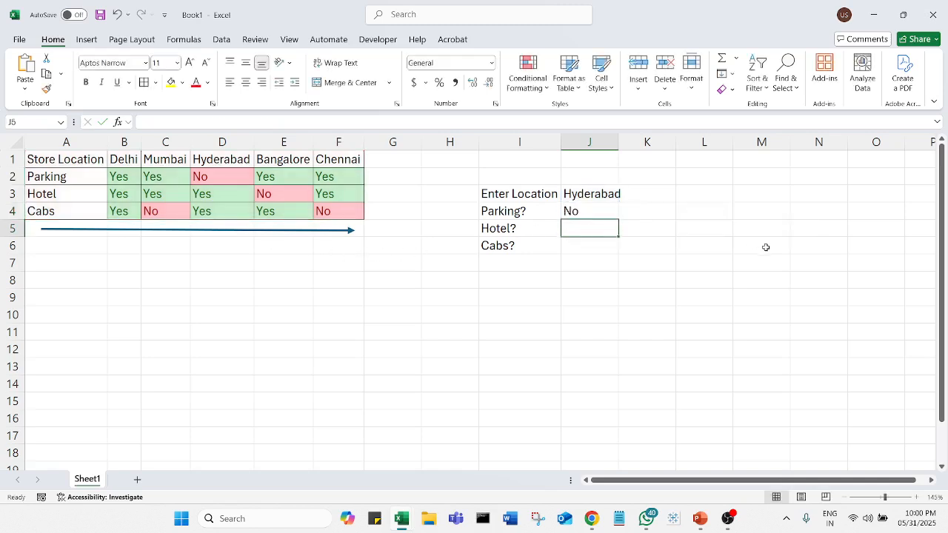
text(=hlo)
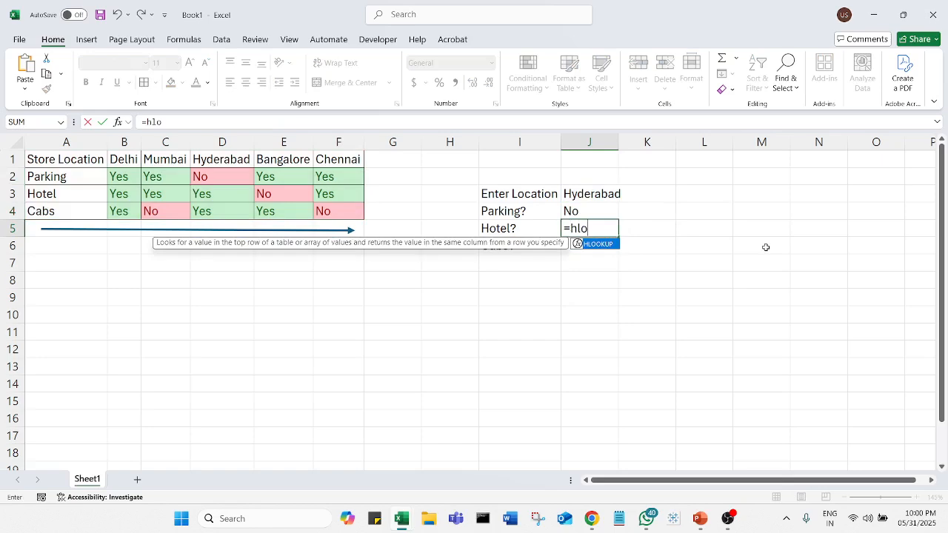
key(Tab)
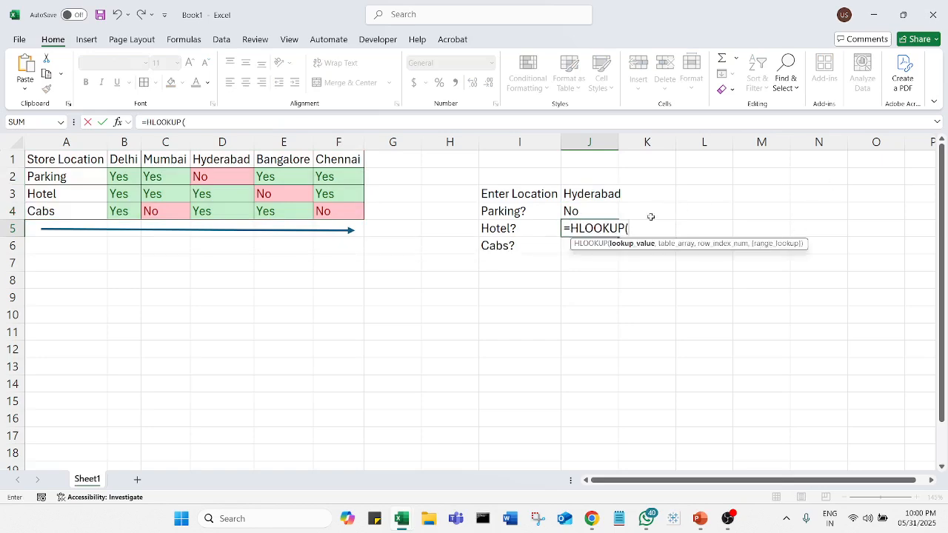
click(608, 194)
text(,)
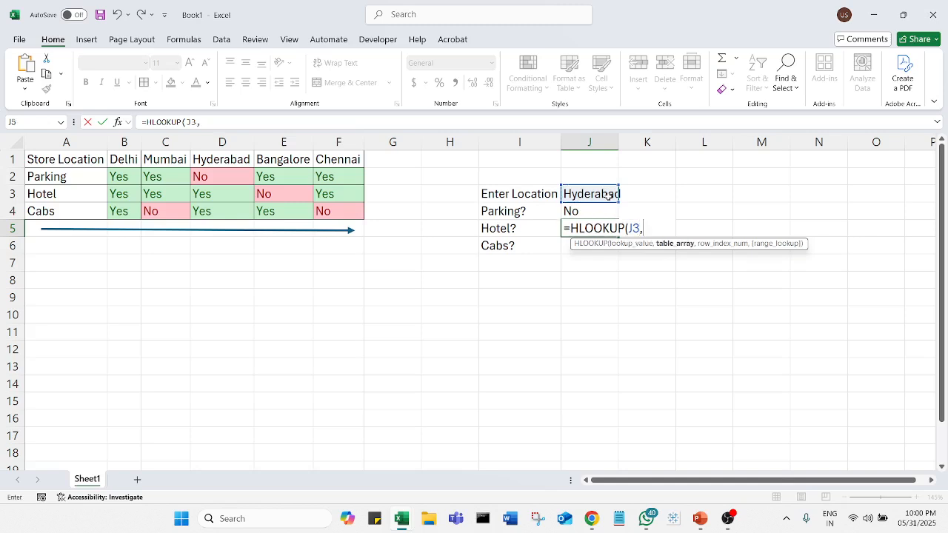
drag(40, 160, 353, 210)
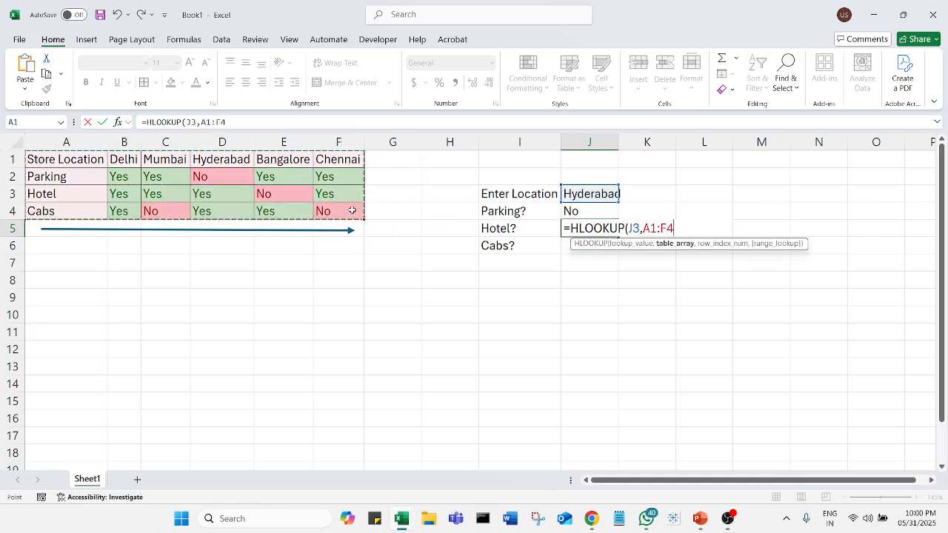
text(,)
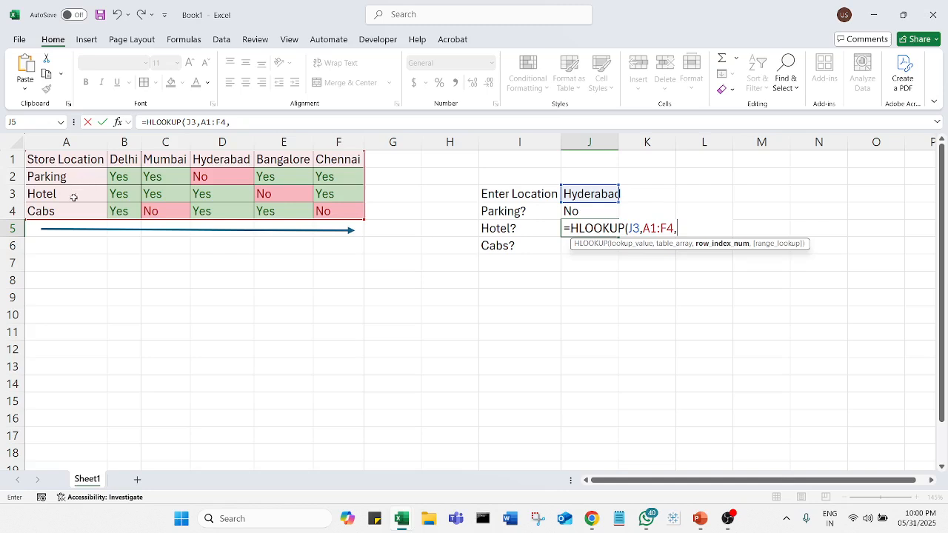
text(3,)
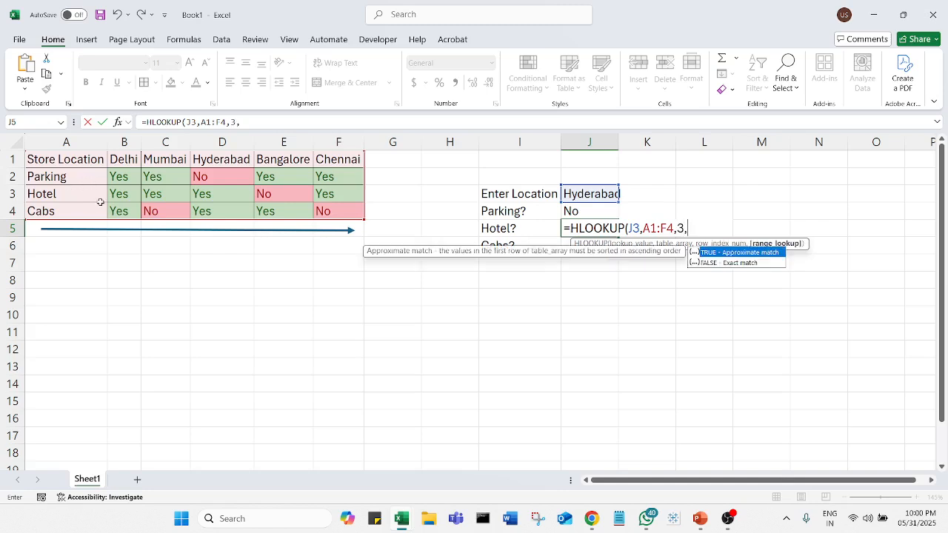
text(f)
text(la)
key(Return)
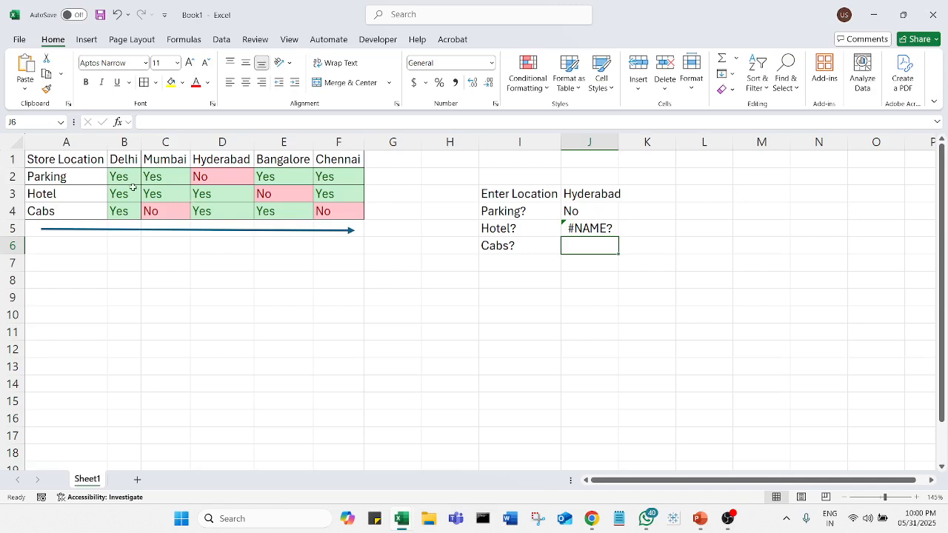
Correct the range lookup argument of the HLOOKUP formula in J5 to FALSE
double_click(591, 225)
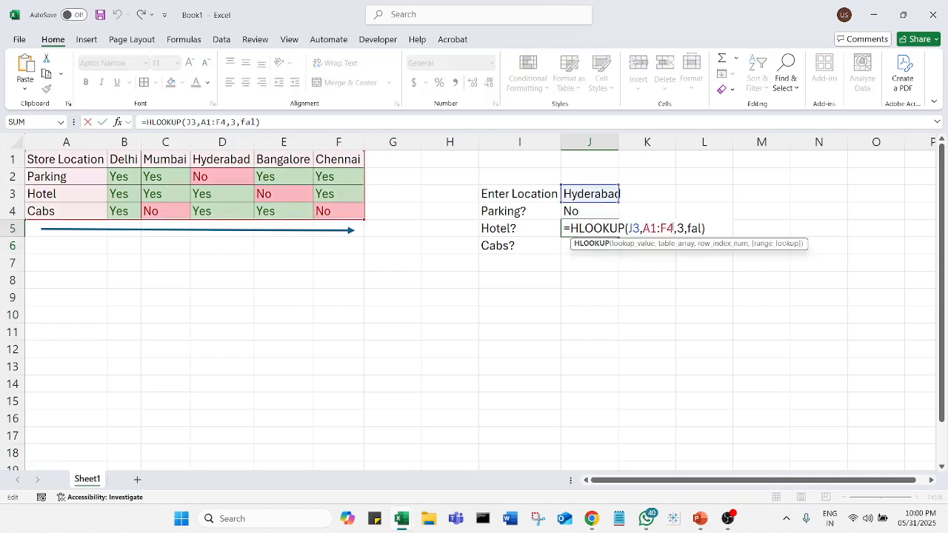
click(701, 229)
text(se)
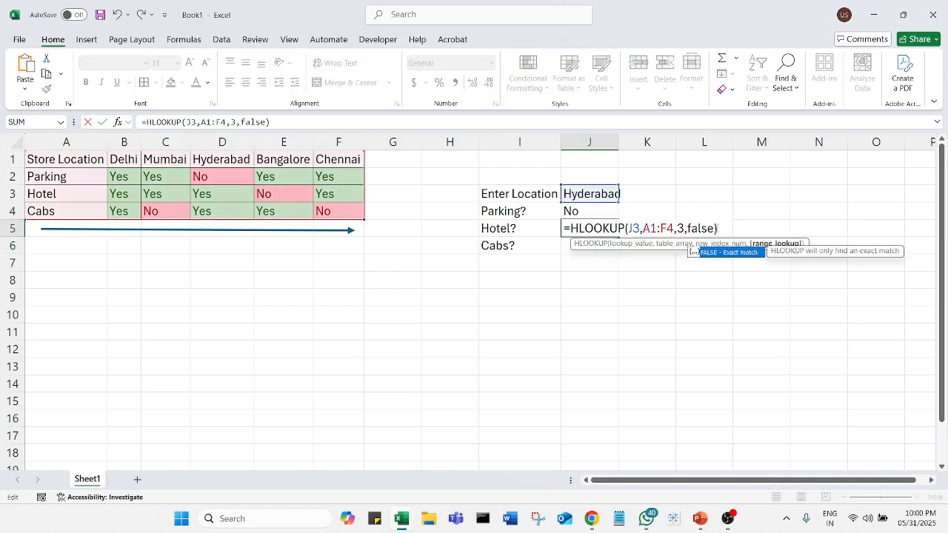
key(Return)
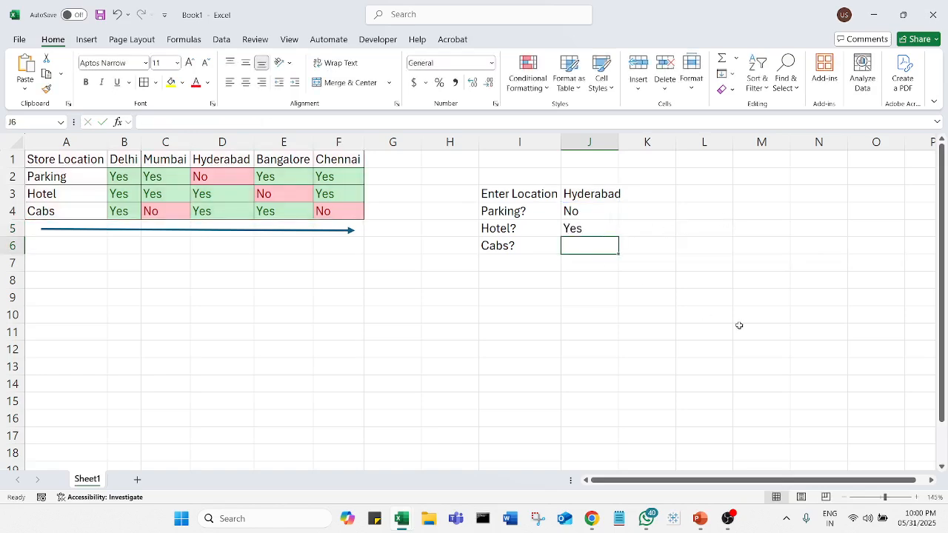
text(=)
text(hlo)
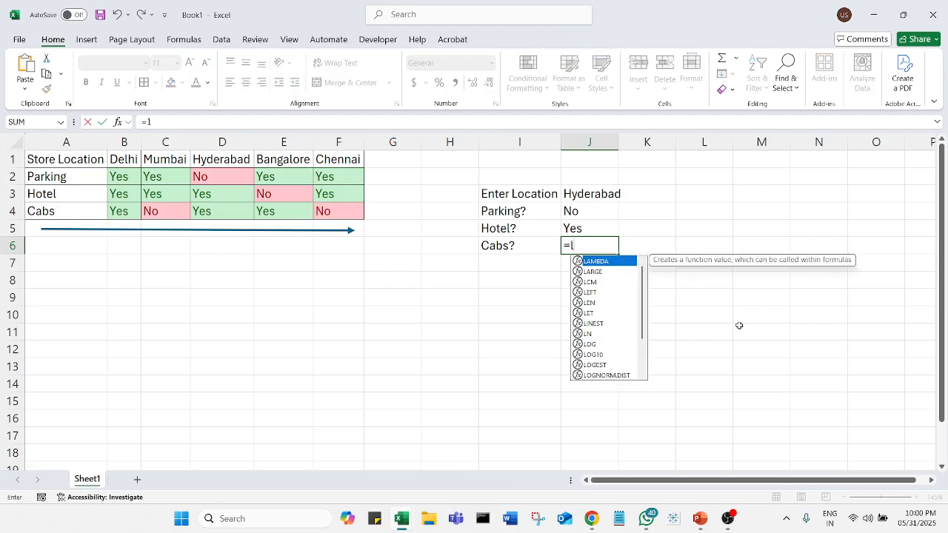
key(Return)
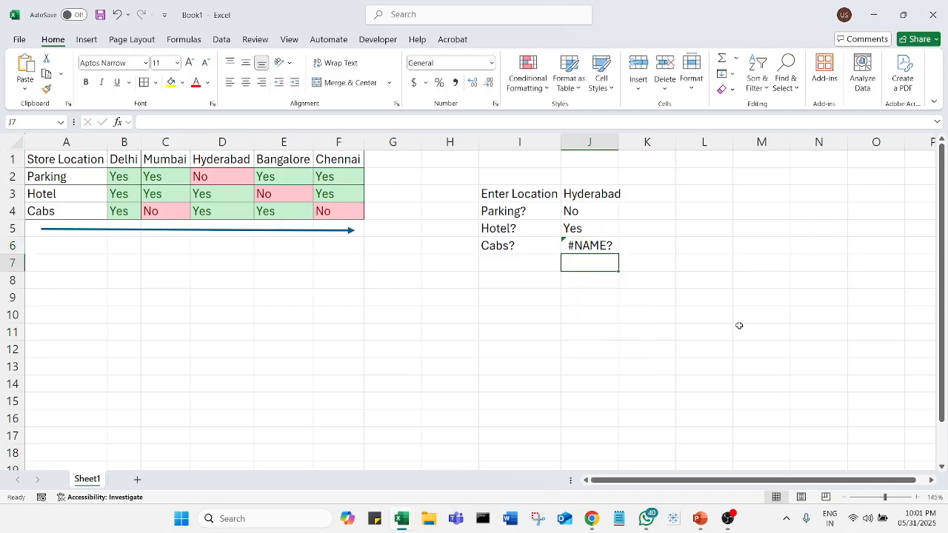
Enter an HLOOKUP formula in J6 that looks up J3 in A1:F4 and returns row 4 with FALSE for cabs availability
key(Up)
text(=hl)
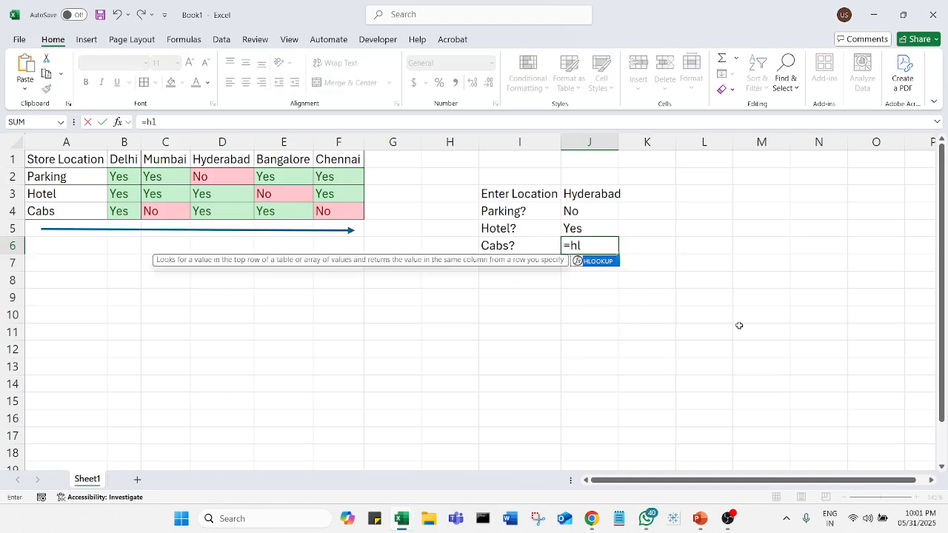
key(Tab)
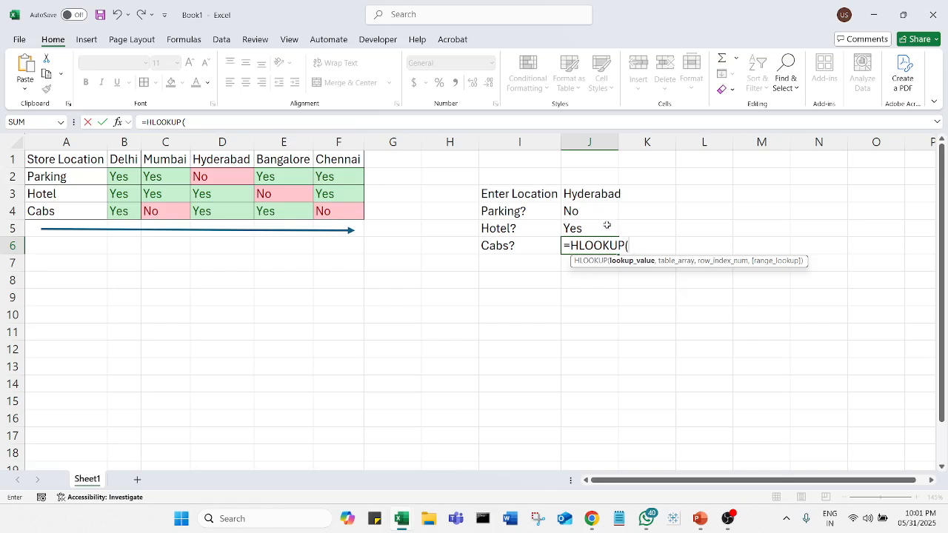
click(606, 195)
text(,)
drag(79, 158, 333, 214)
text(,)
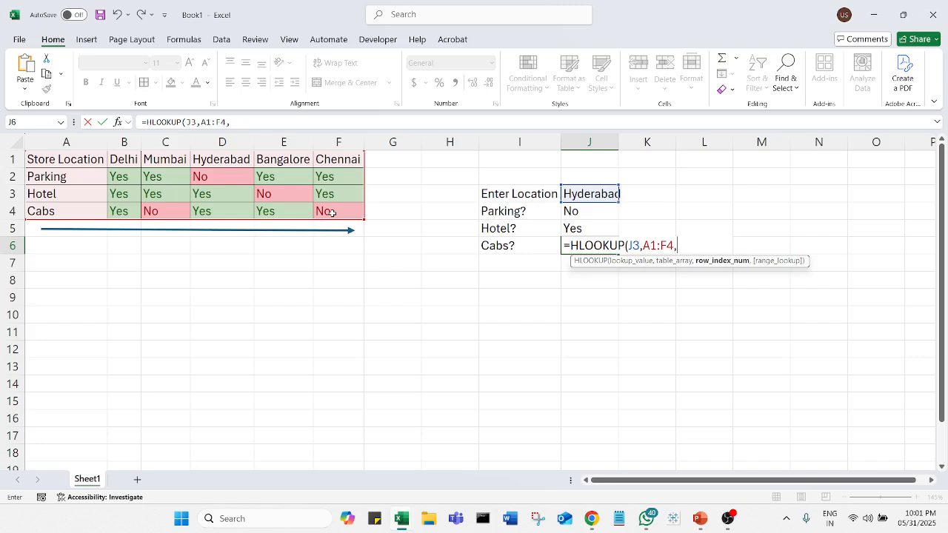
text(4,)
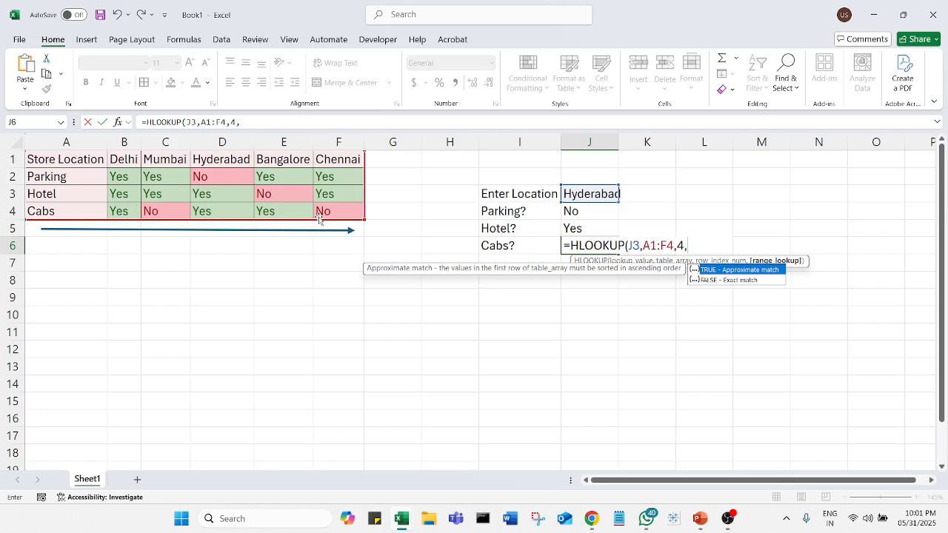
text(false))
key(Return)
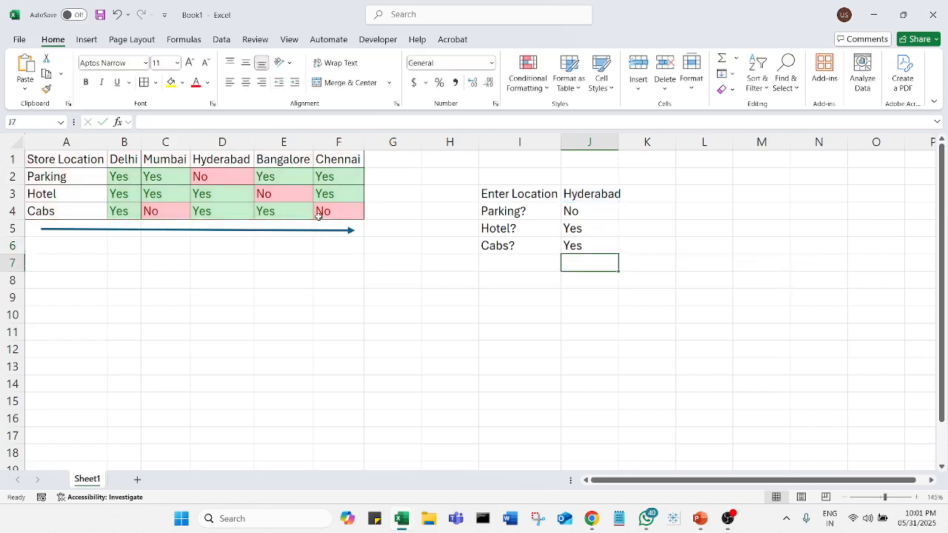
Test the three lookups by changing the location in J3 to Delhi
click(615, 195)
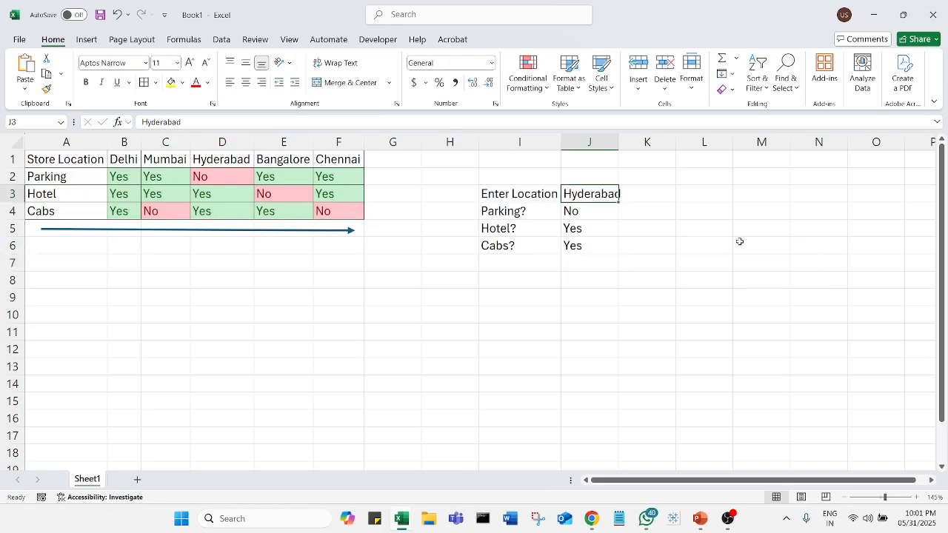
text(Dek)
key(BackSpace)
key(BackSpace)
key(BackSpace)
text(lhi)
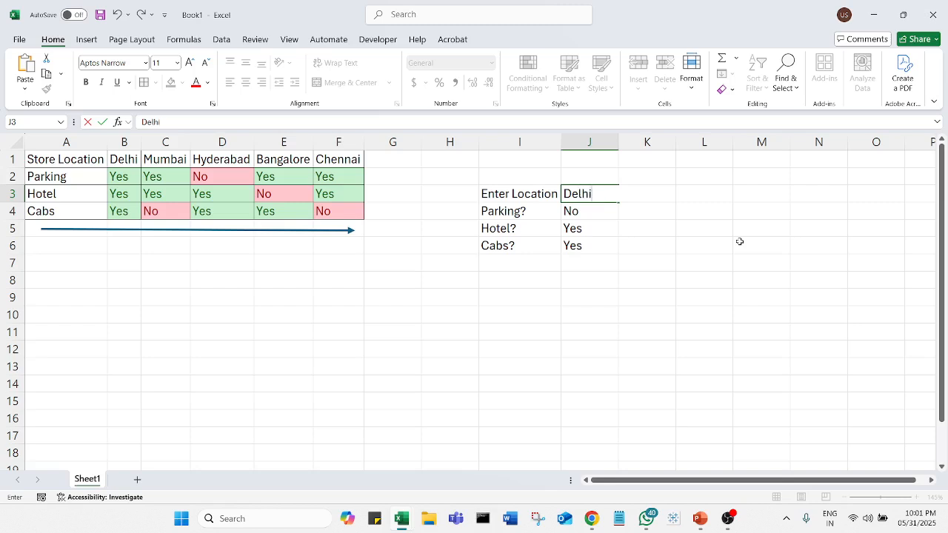
key(Return)
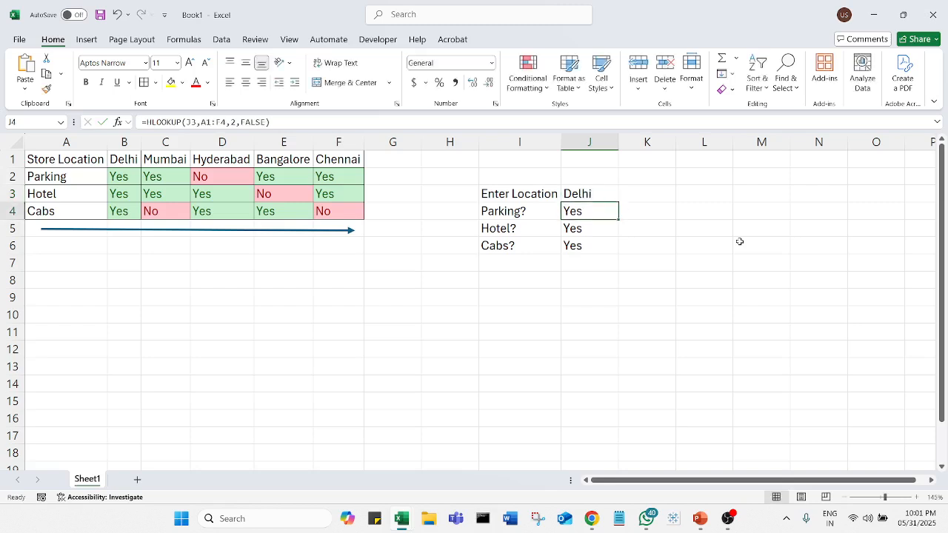
Set the location in J3 to Bangalore
key(Up)
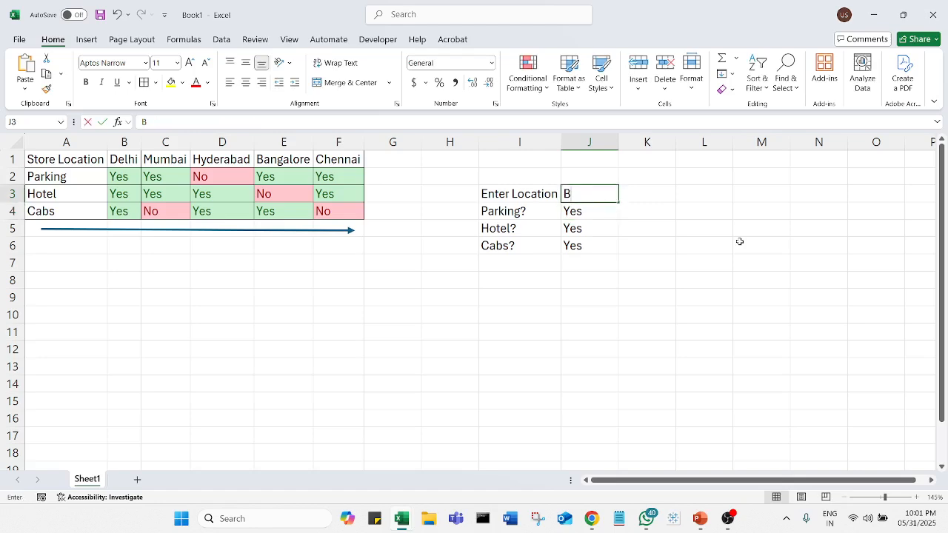
text(Bangalore)
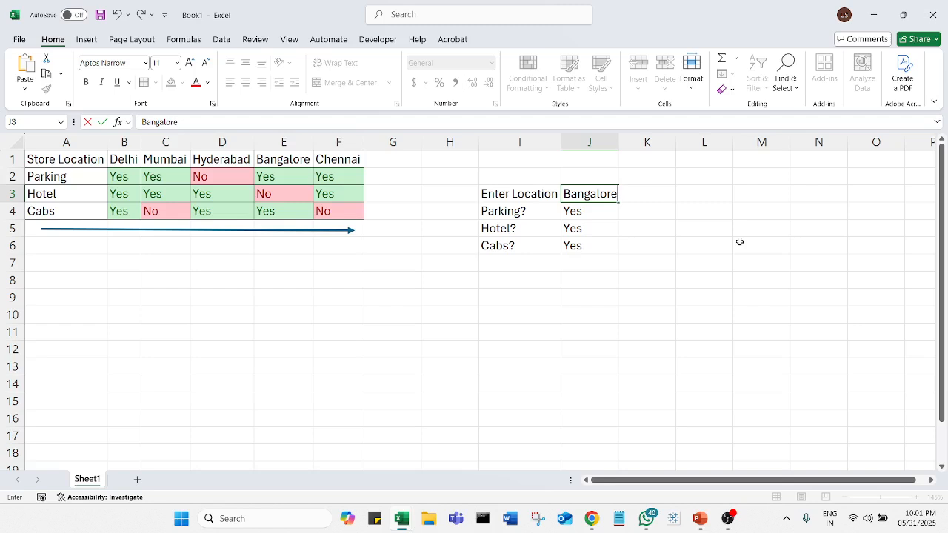
key(Return)
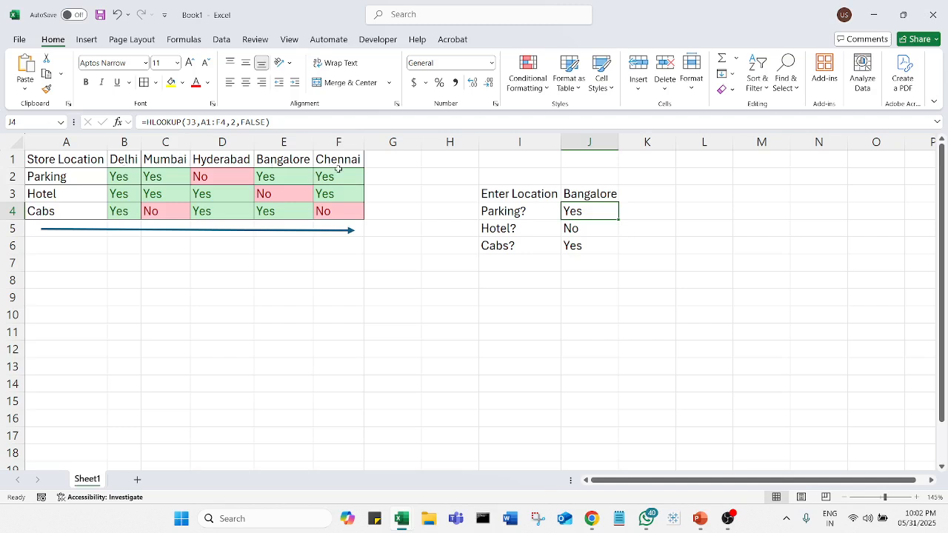
Insert a text box around row 10, starting in column D, reading "In the real world scenario there will be 100s of cities"
click(88, 41)
click(203, 77)
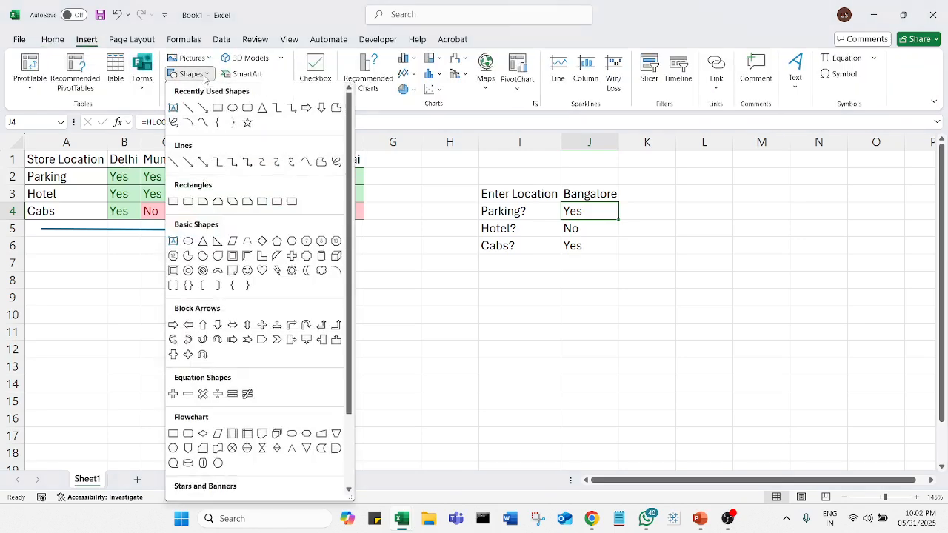
click(174, 108)
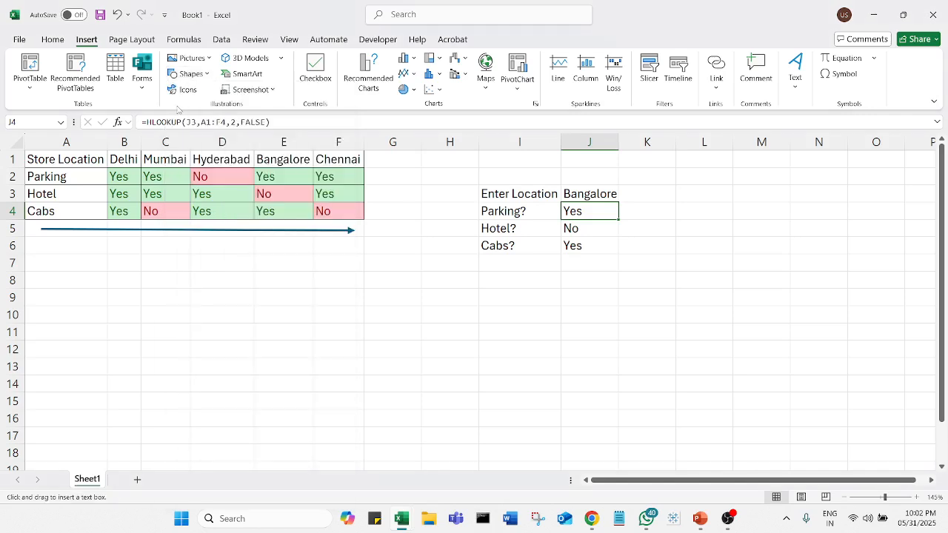
click(230, 301)
text(In the real world scenario there will be)
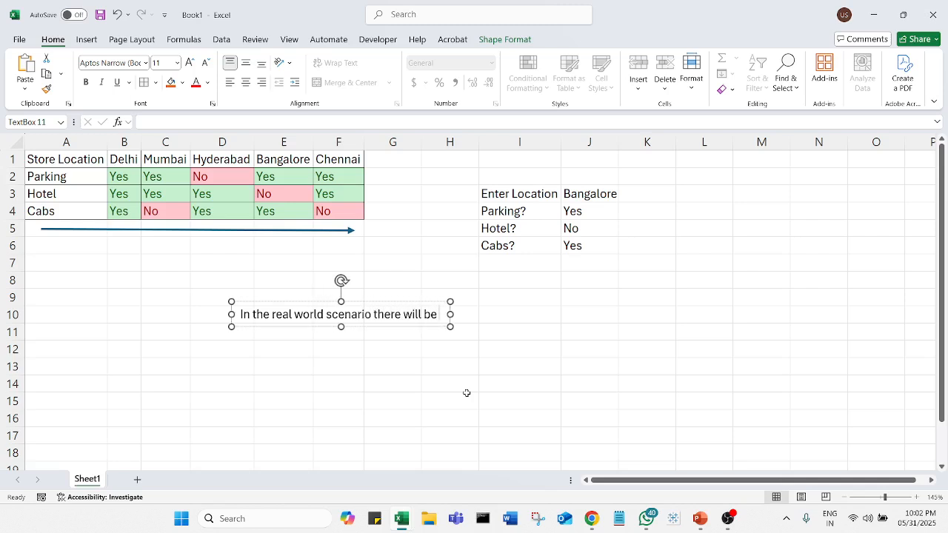
text( 100s)
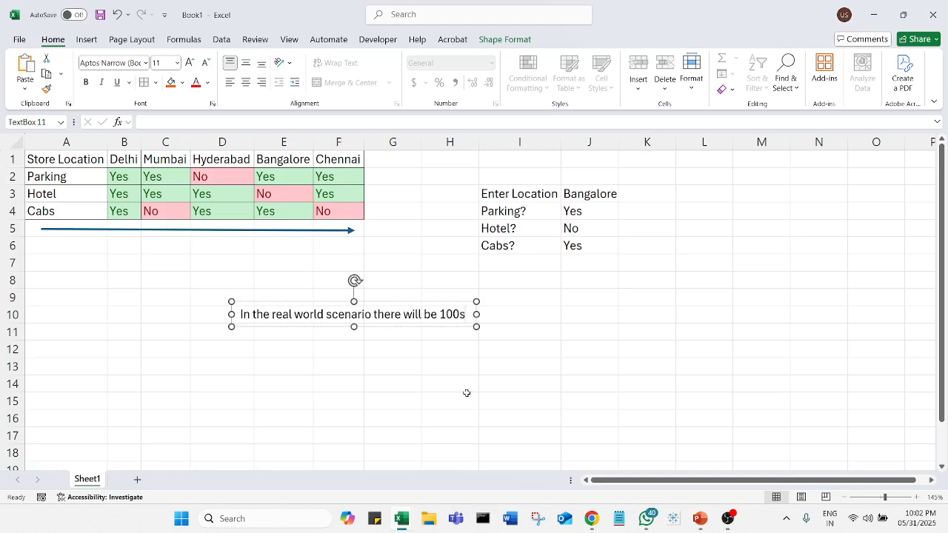
text( of cit)
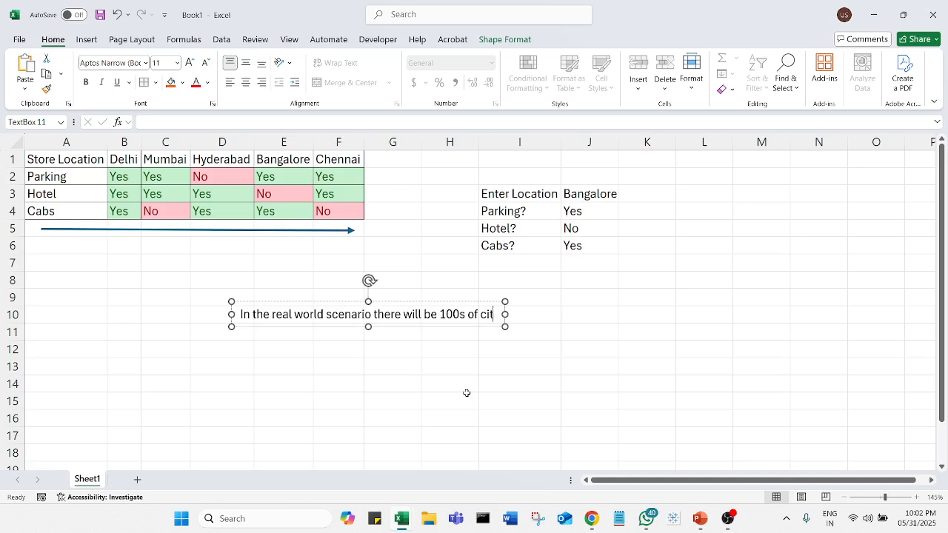
text(ies.... so)
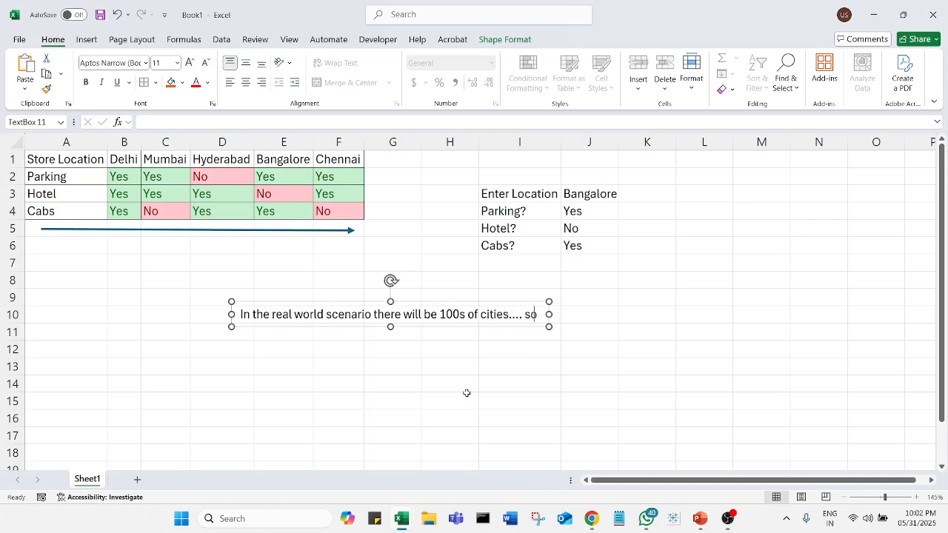
text( it)
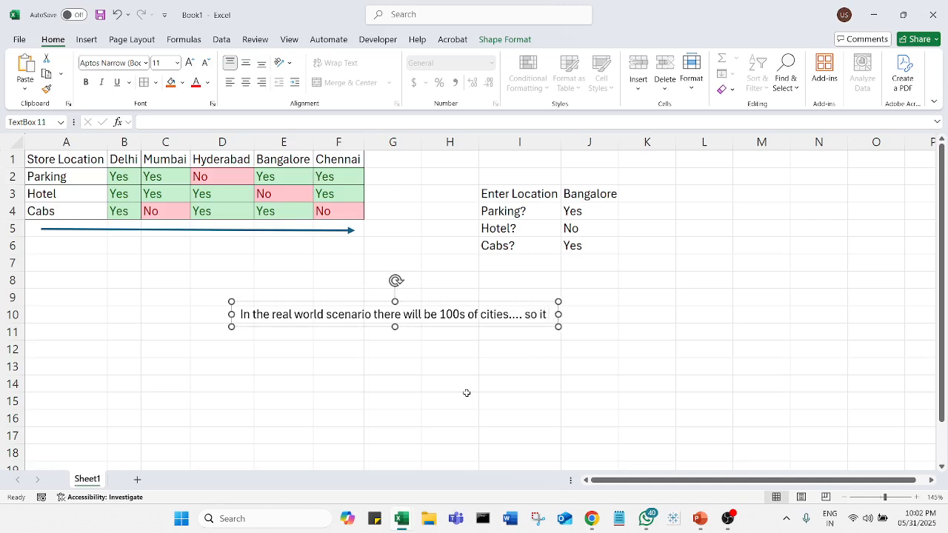
text( not visually)
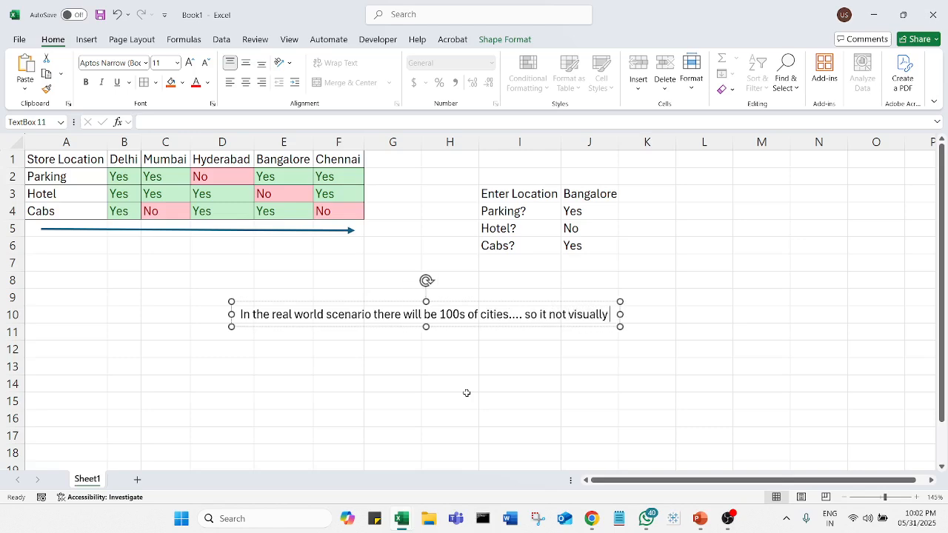
text( easy)
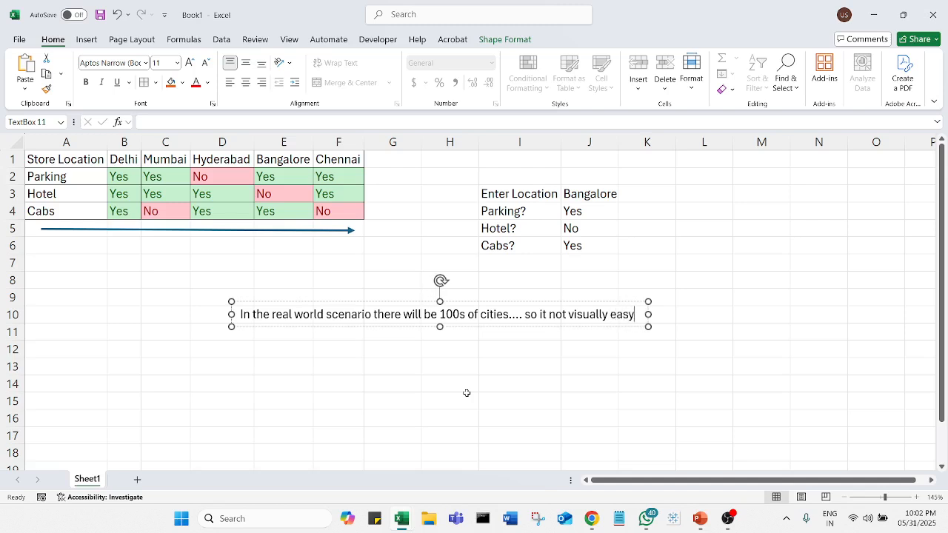
text( to find t)
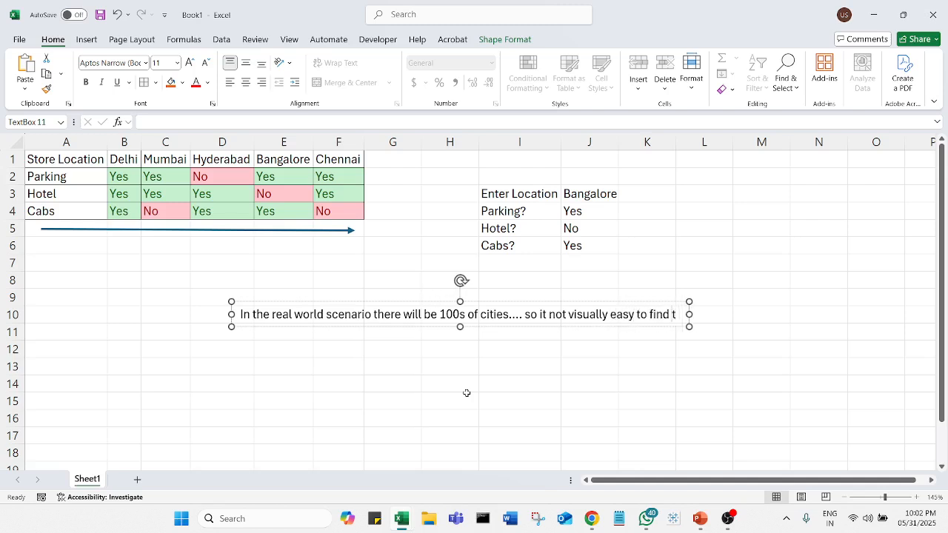
text(he releva)
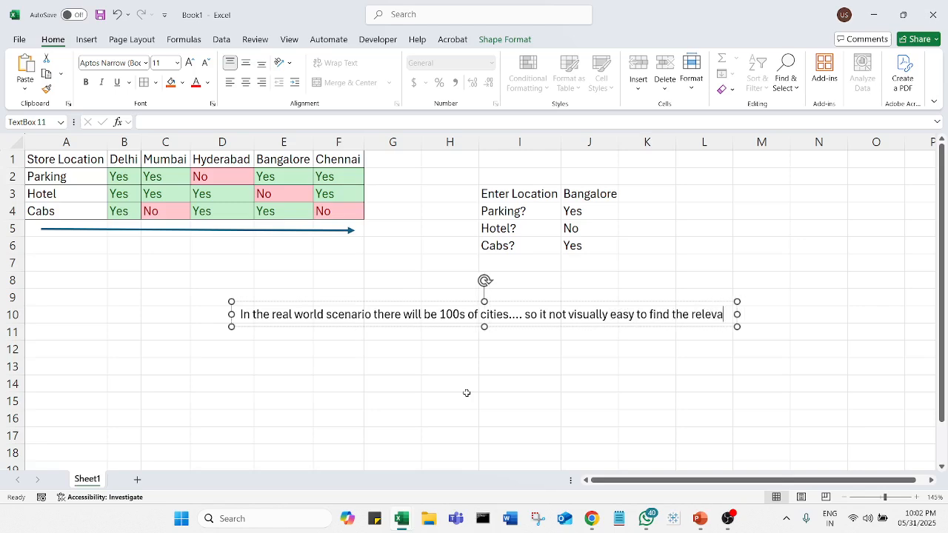
text(nt data.)
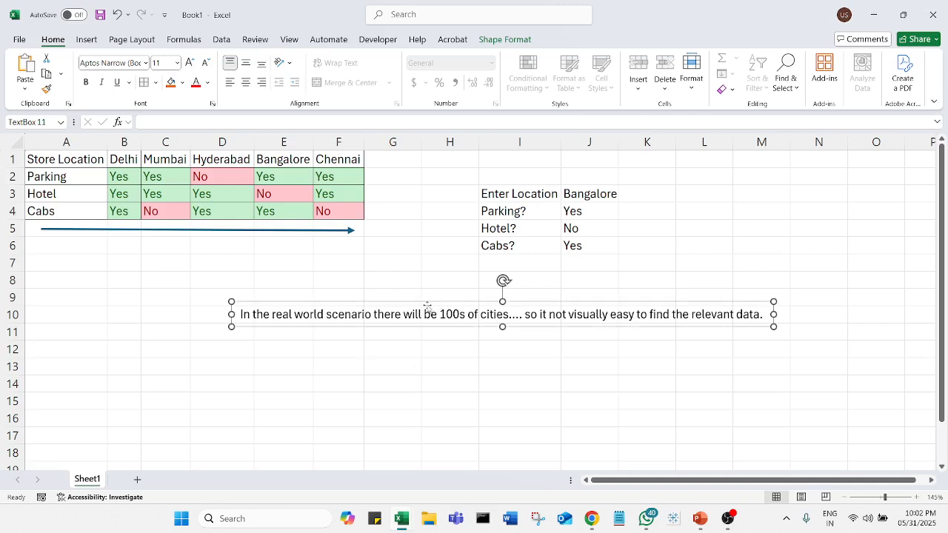
Apply the preset shape style with an orange outline to the text box and deselect it
click(514, 43)
click(274, 81)
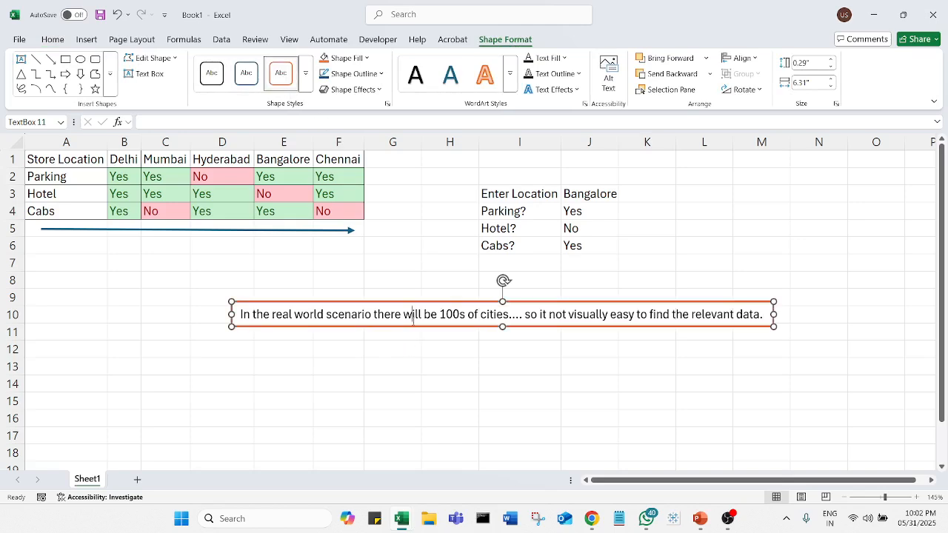
click(519, 403)
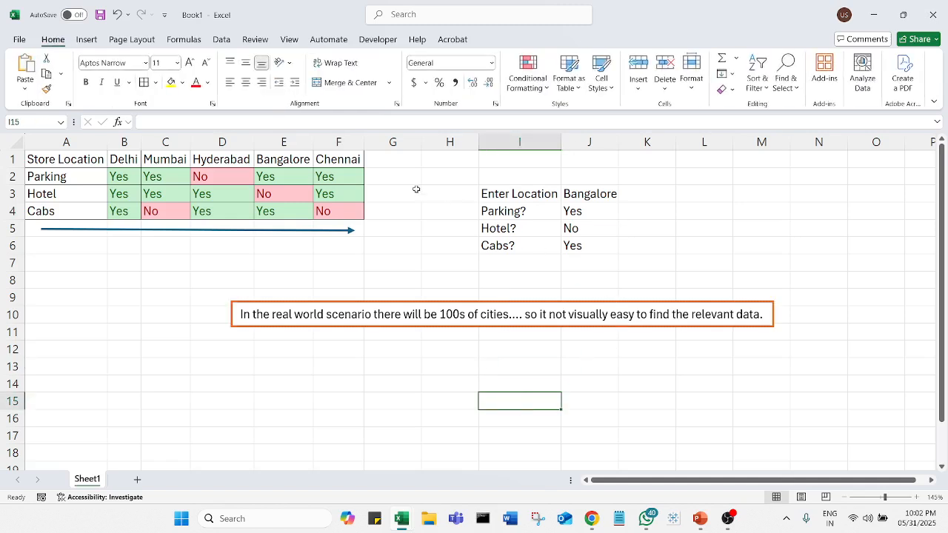